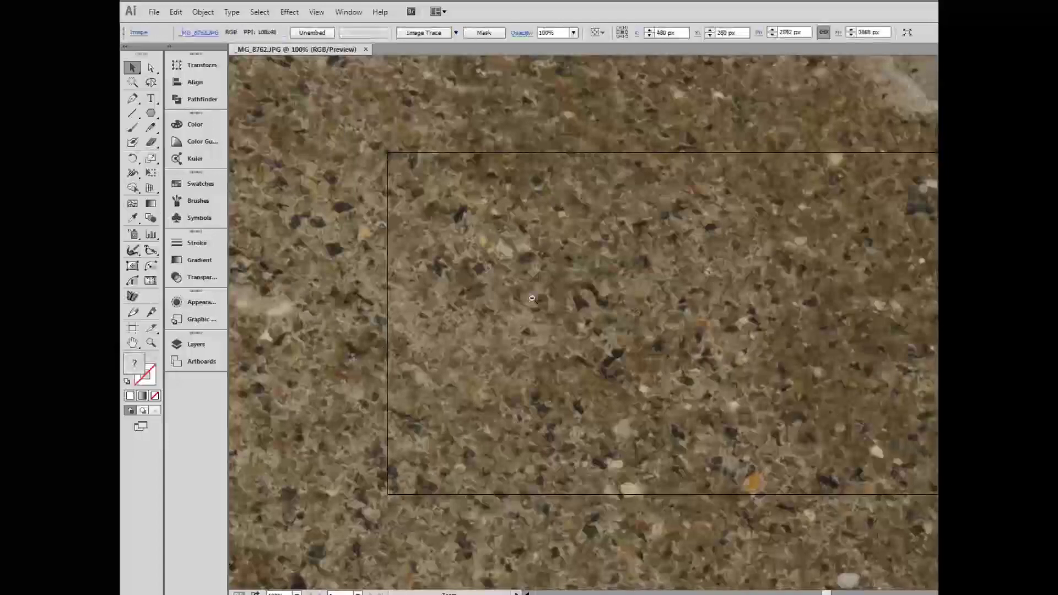
- Zoom out to 16.67% so the whole _MG_8762.JPG texture photo fits on screen
key("ctrl+minus")
key("ctrl+minus")
key("ctrl+minus")
key("ctrl+minus")
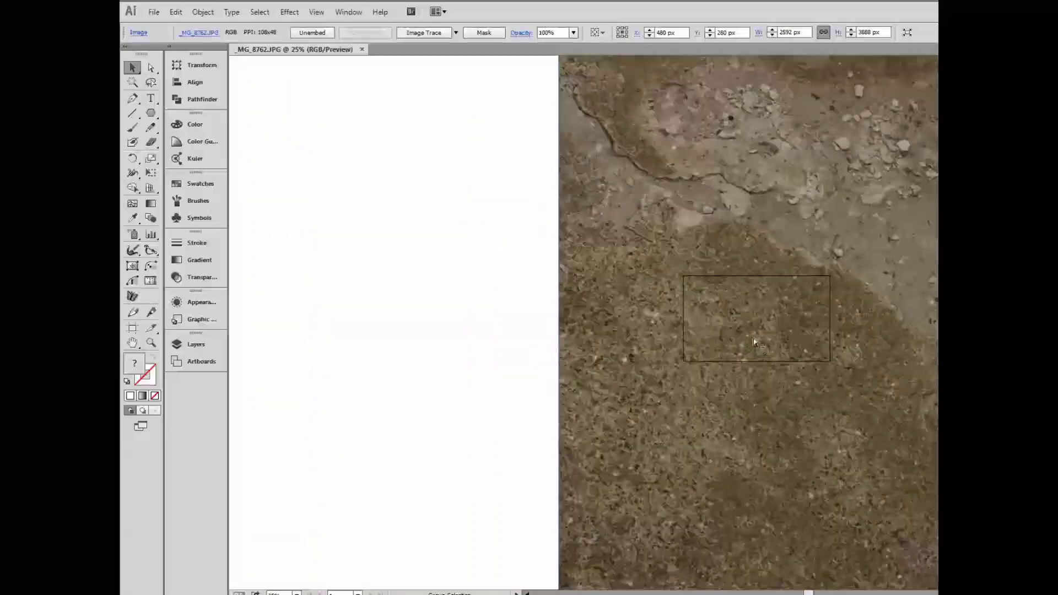
key("ctrl+minus")
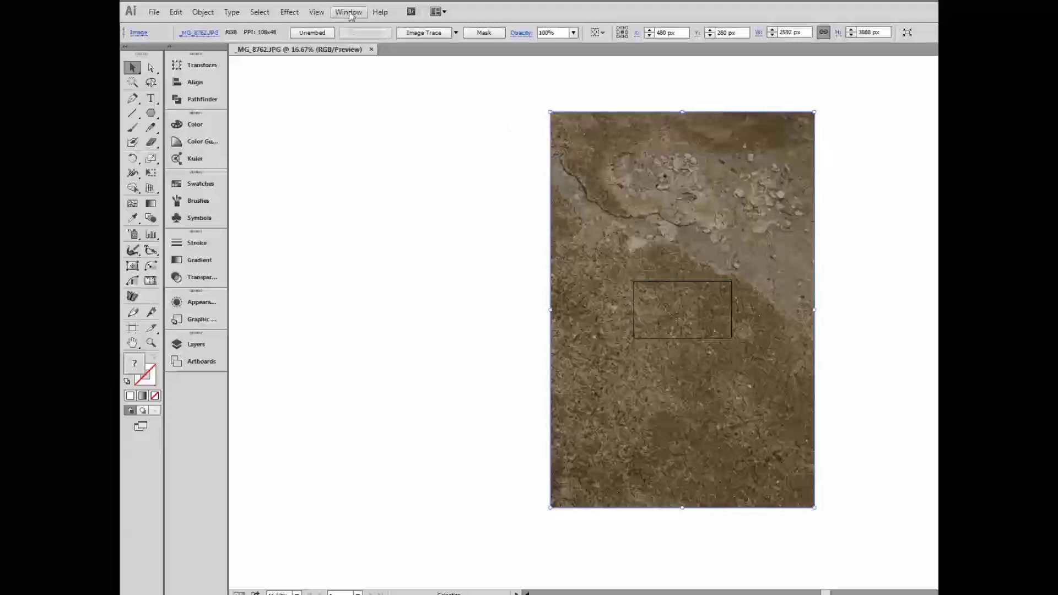
- Fit the artboard to the selected texture photo with Object > Artboards > Fit to Selected Art
left_click(204, 12)
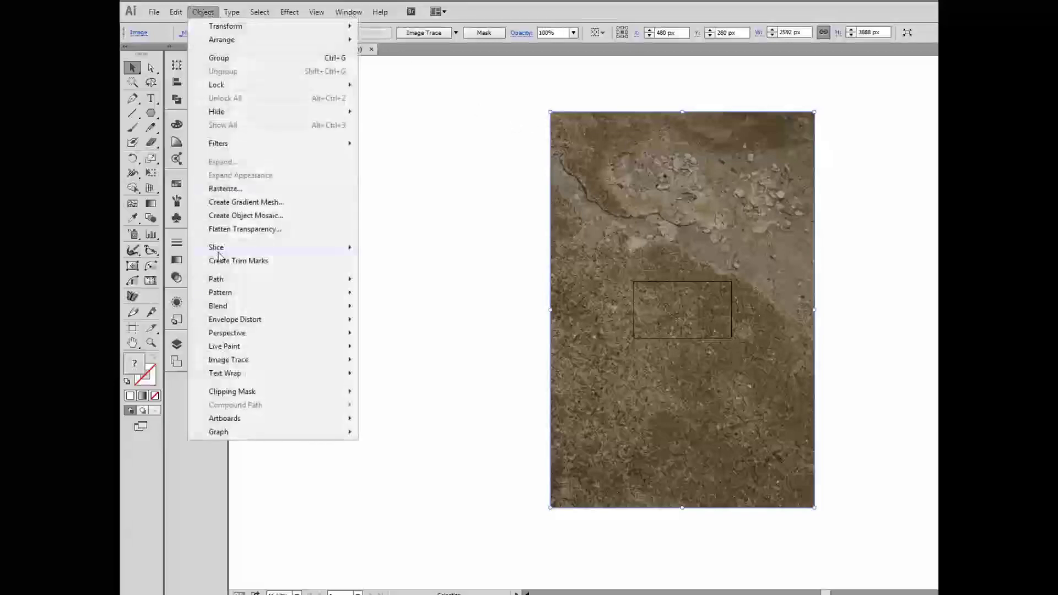
mouse_move(319, 419)
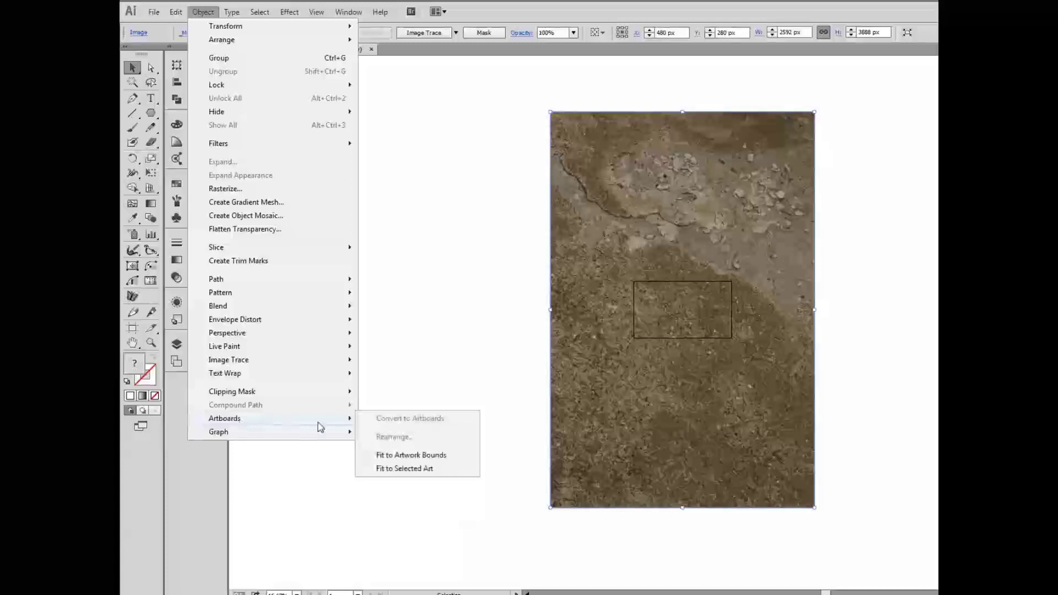
left_click(411, 469)
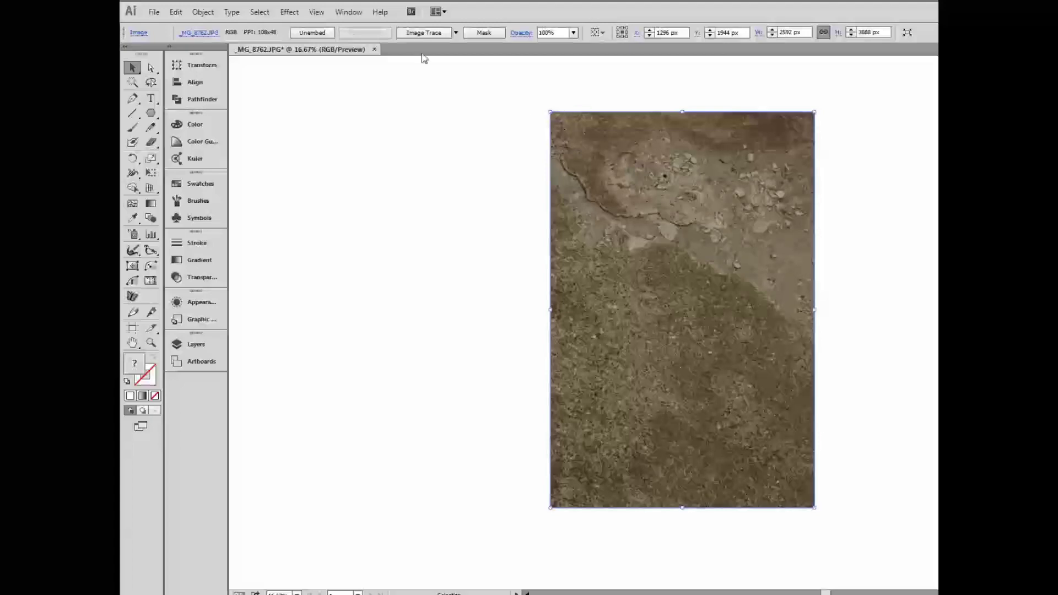
- Image Trace the photo in black and white, with the Image Trace panel's advanced options showing
left_click(411, 34)
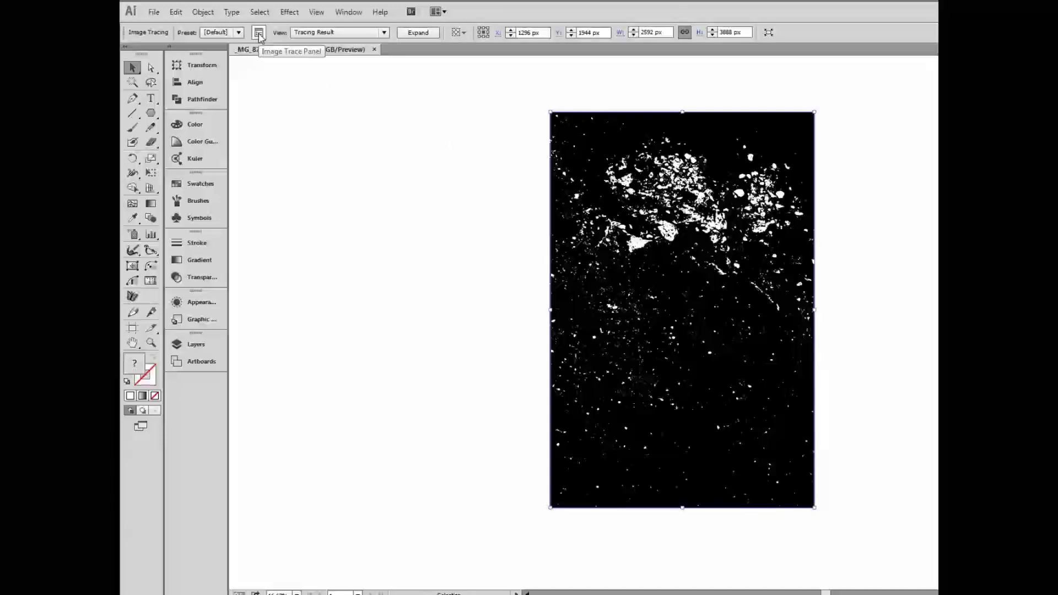
left_click(259, 33)
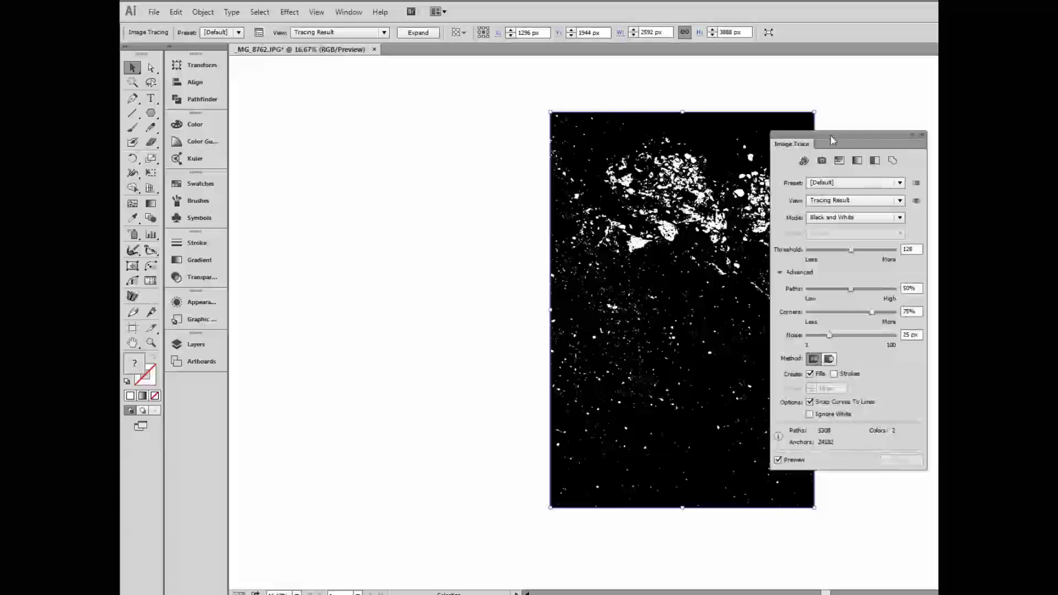
mouse_move(831, 134)
left_mouse_down()
mouse_move(421, 129)
mouse_move(378, 119)
left_mouse_up()
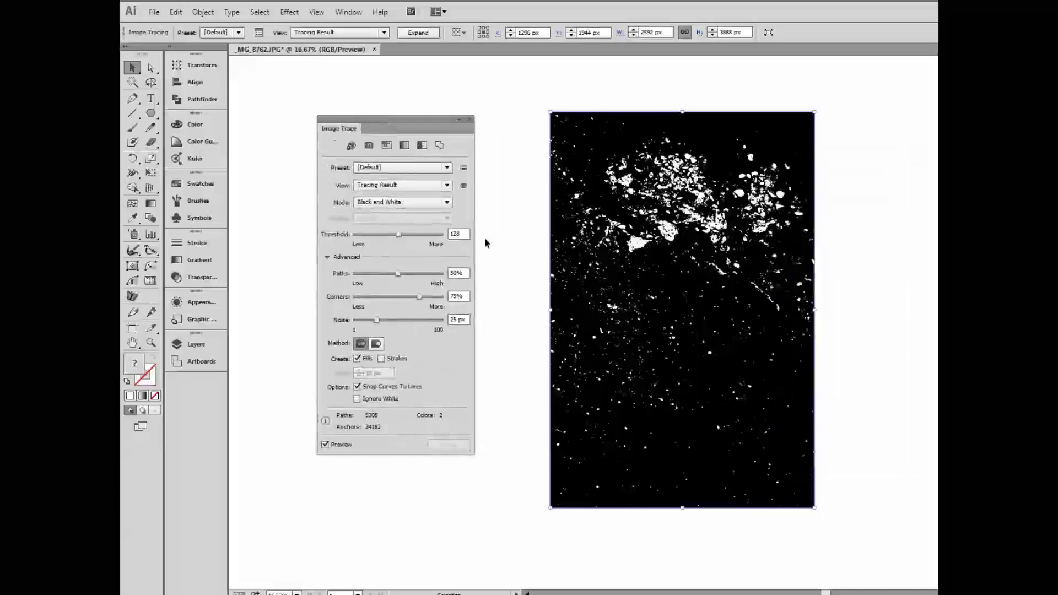
left_click(327, 257)
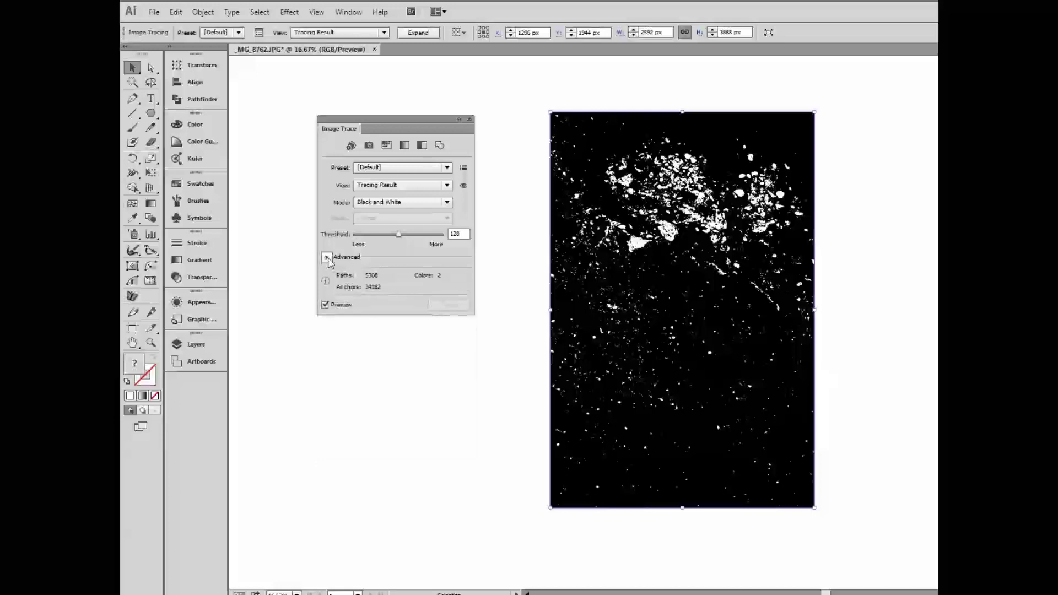
left_click(328, 258)
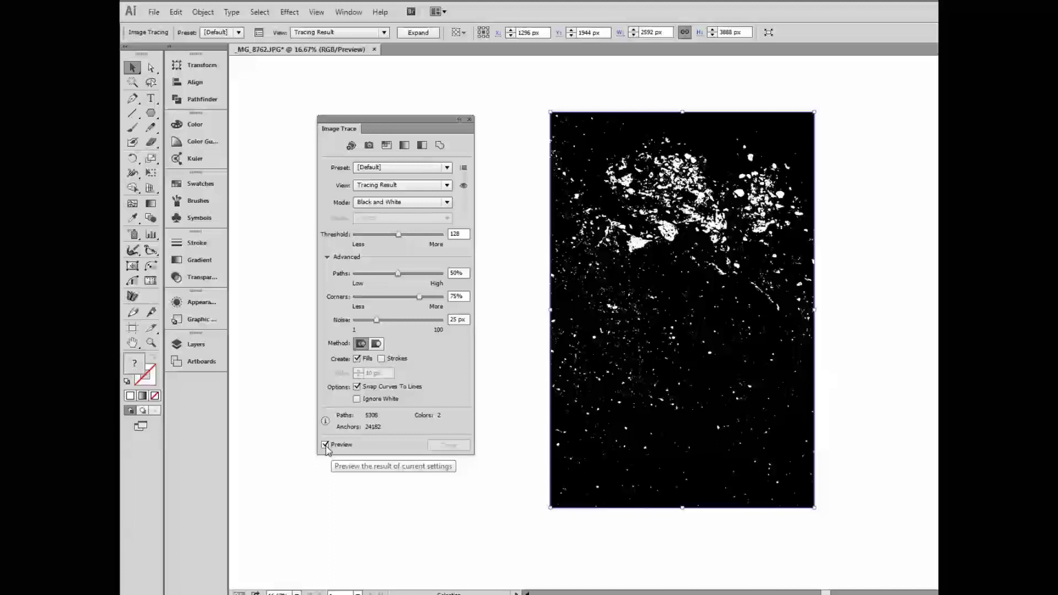
- Turn off Preview, enable Ignore White, and lower Corners and Paths to 12%
left_click(325, 445)
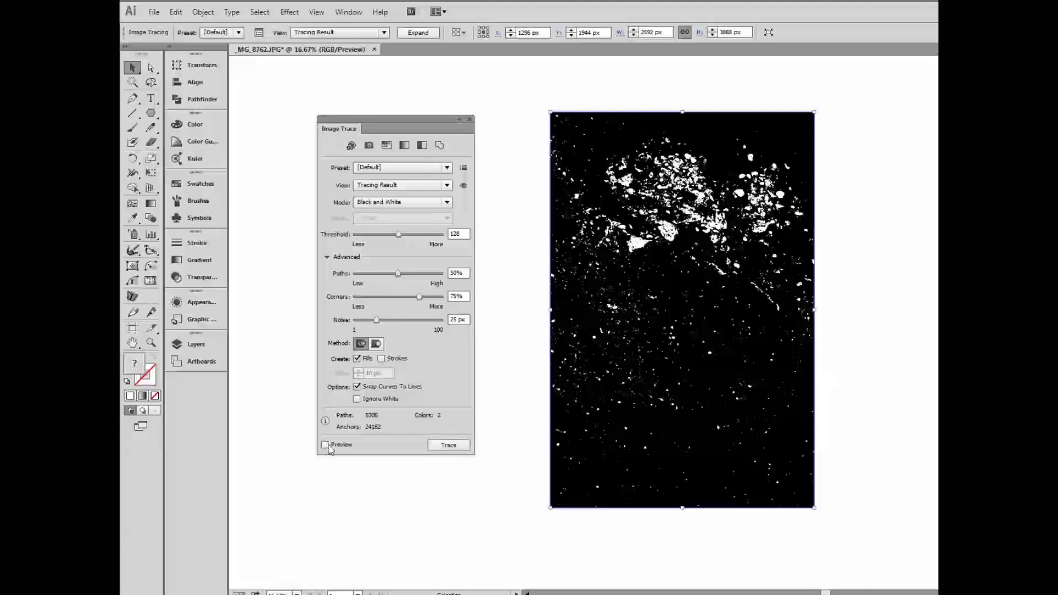
left_click(357, 399)
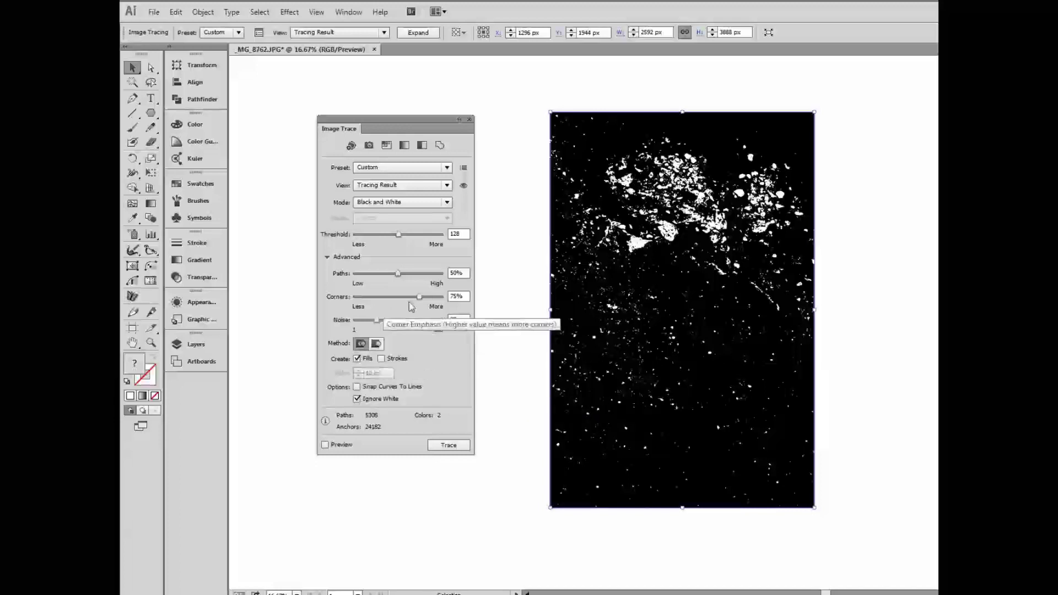
left_click_drag(419, 297, 368, 305)
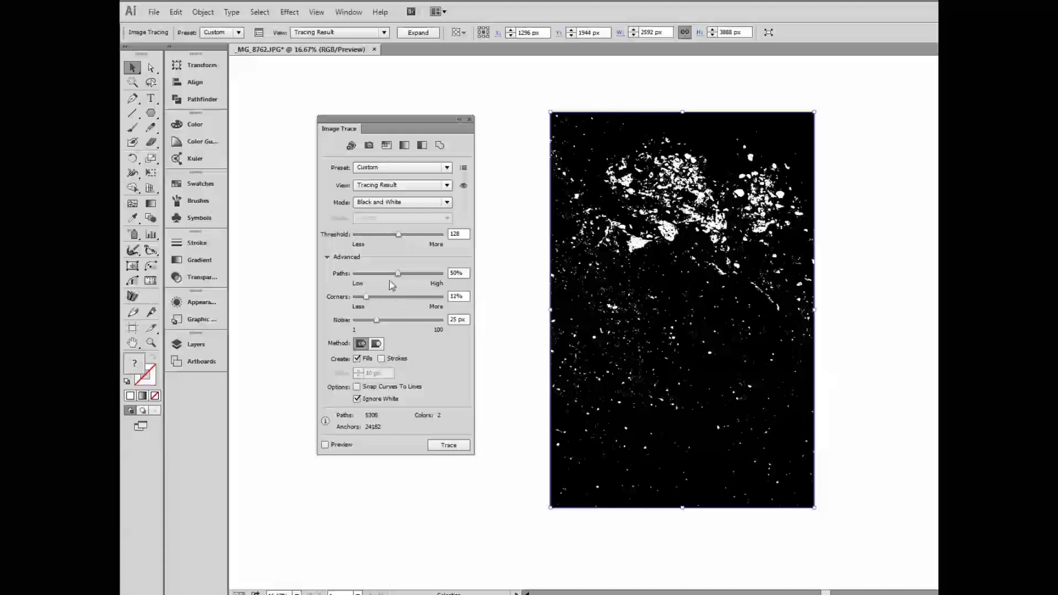
left_click_drag(397, 273, 365, 274)
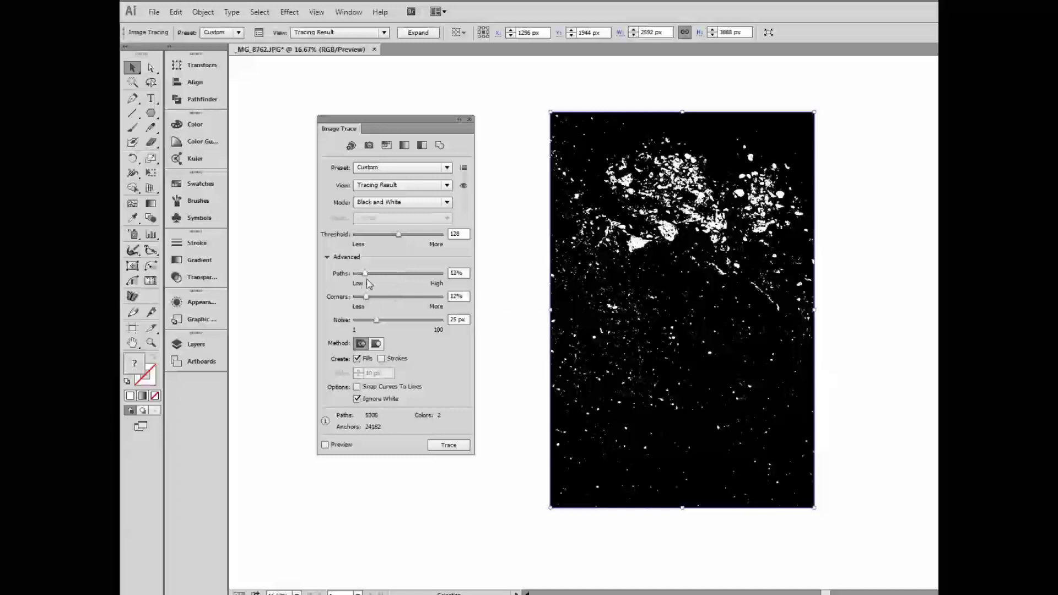
- Re-enable trace Preview and raise Noise to 82 px
left_click(325, 445)
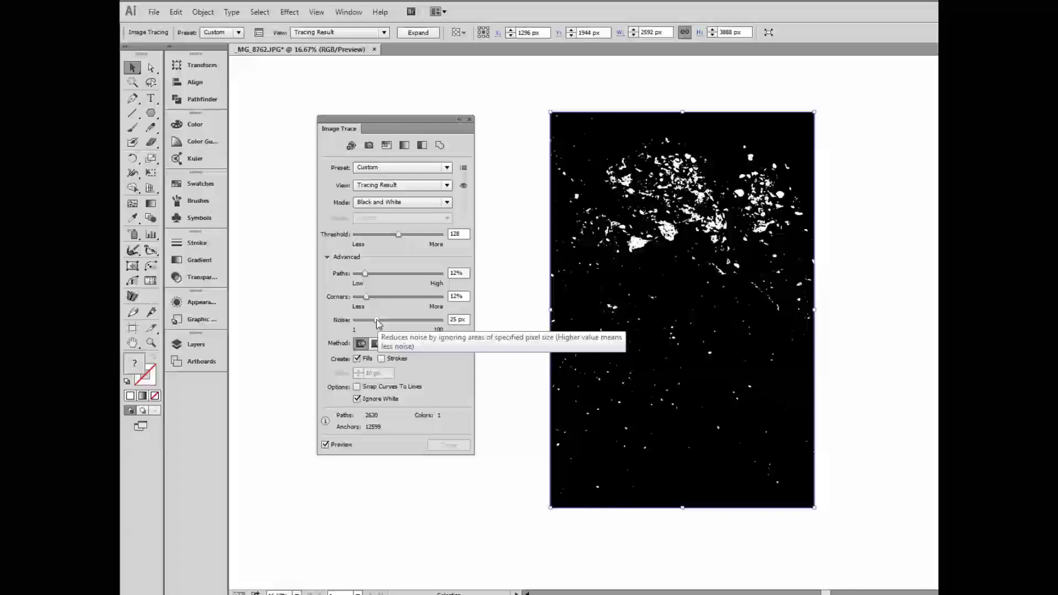
left_click_drag(377, 321, 417, 327)
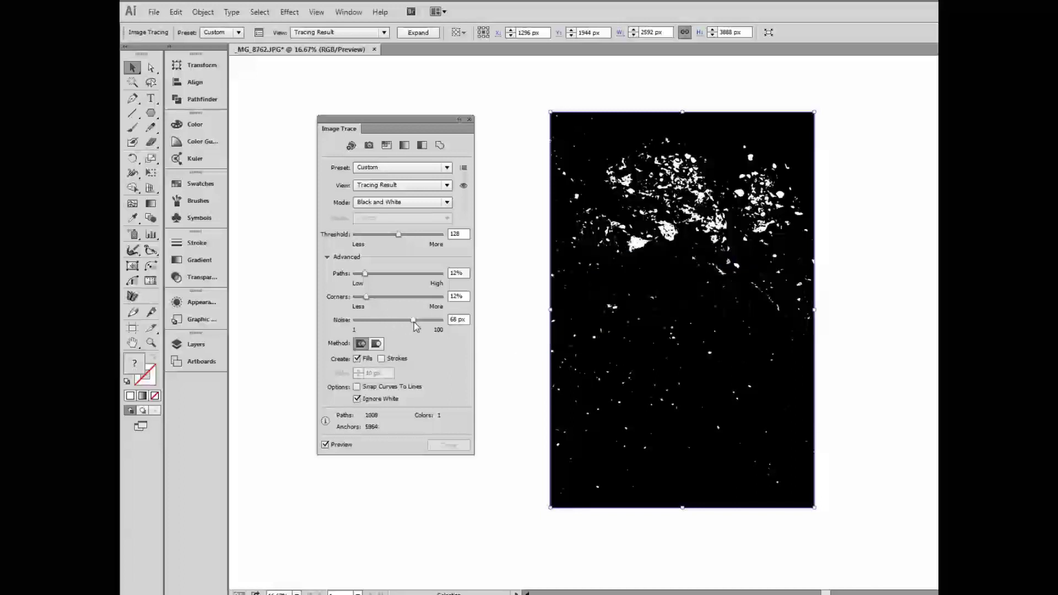
left_click_drag(414, 322, 424, 323)
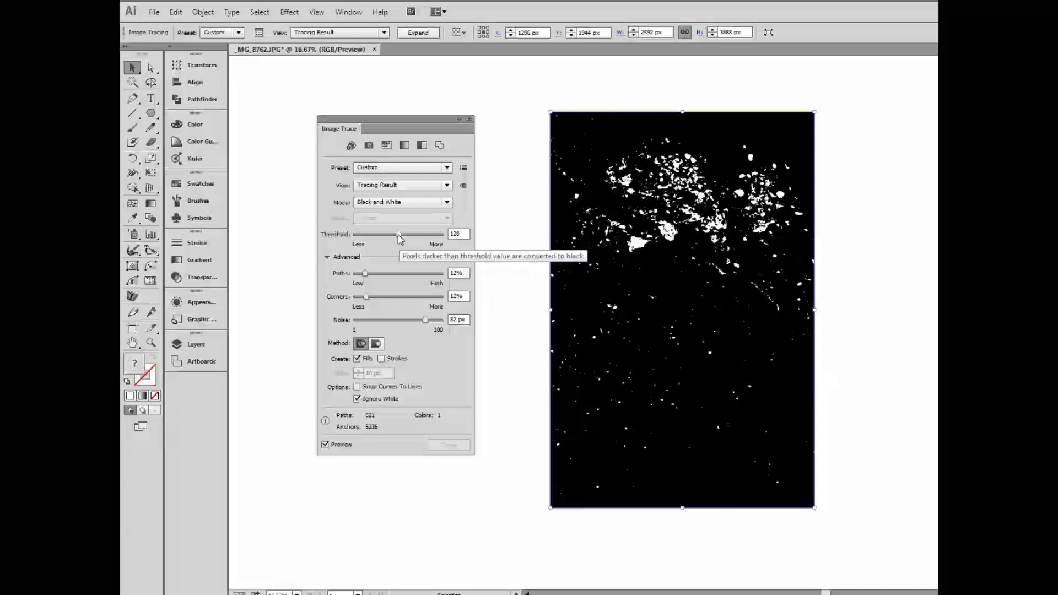
- Adjust the trace Threshold slider until it settles at 82
left_click_drag(399, 238, 384, 239)
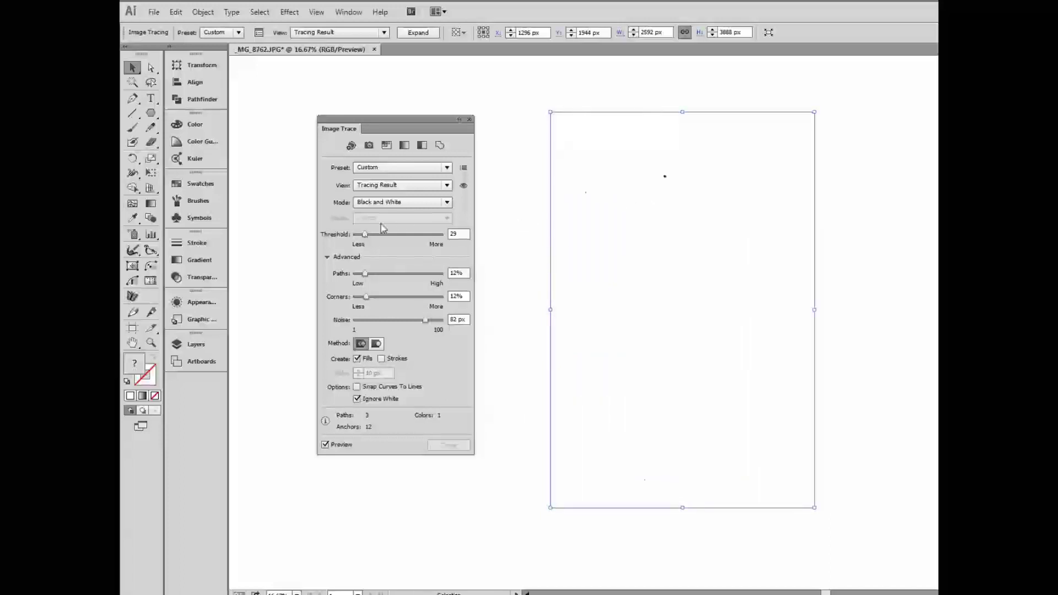
left_click_drag(365, 236, 423, 237)
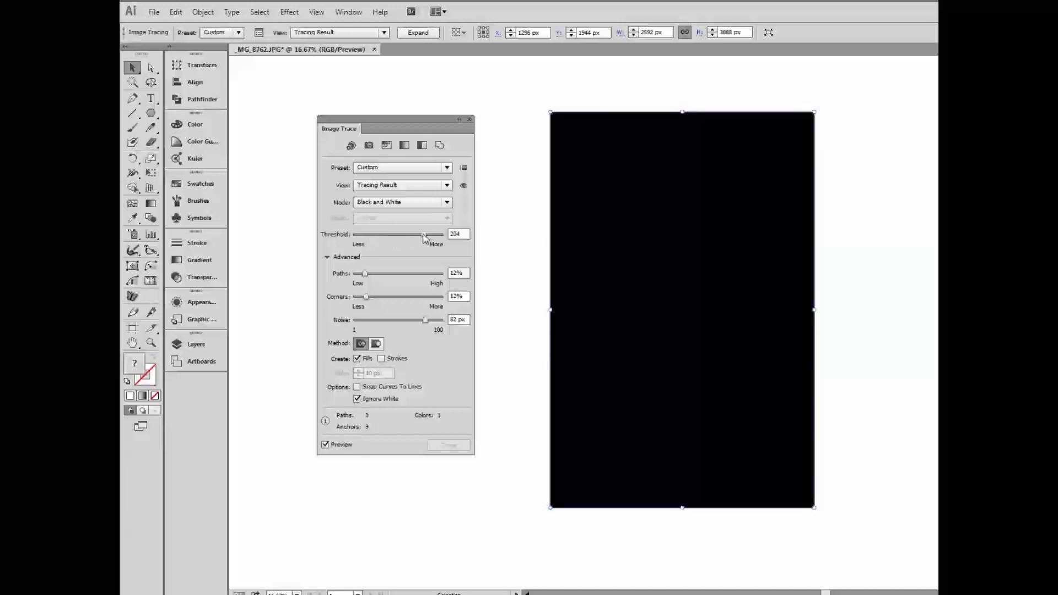
left_click_drag(424, 237, 415, 238)
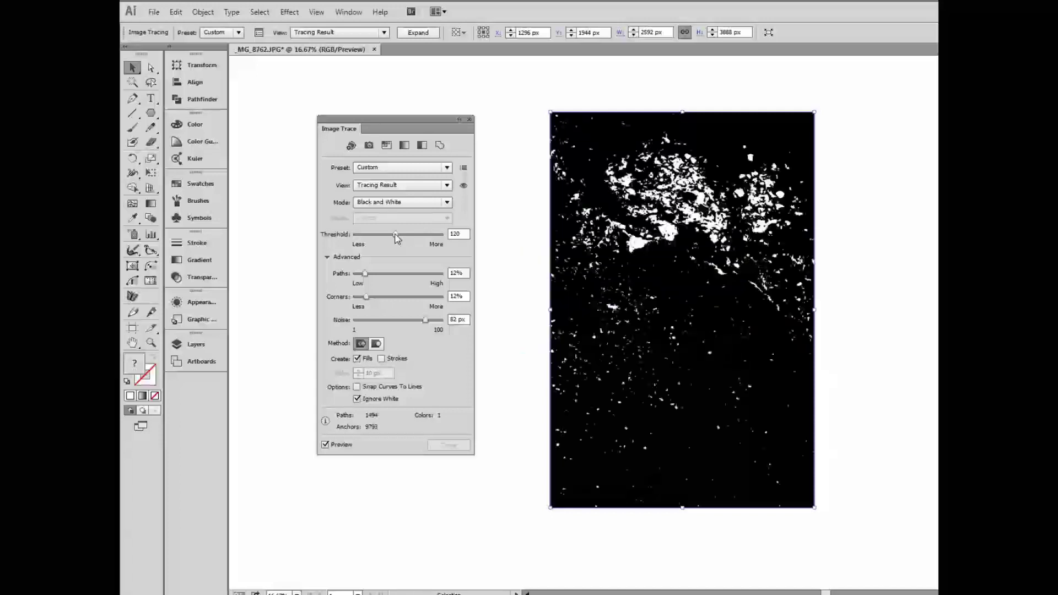
left_click_drag(396, 236, 391, 237)
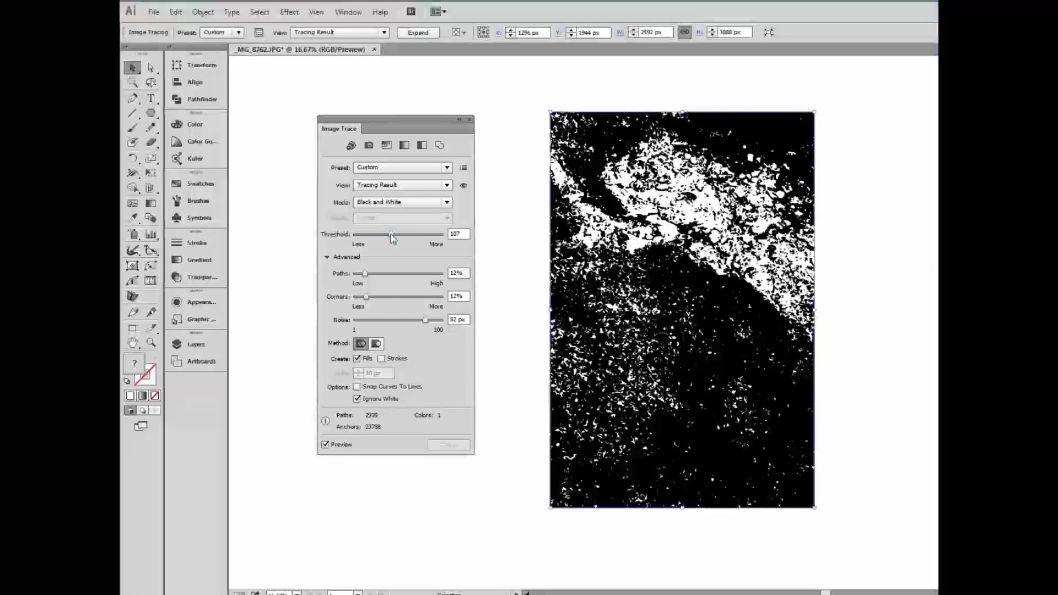
left_click_drag(391, 237, 385, 238)
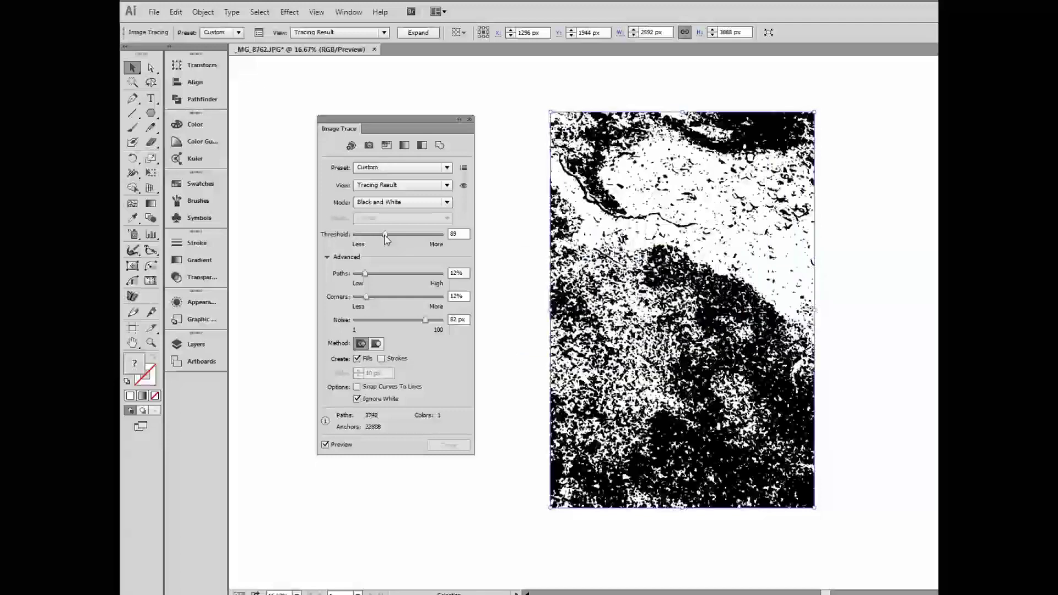
left_click_drag(384, 236, 382, 236)
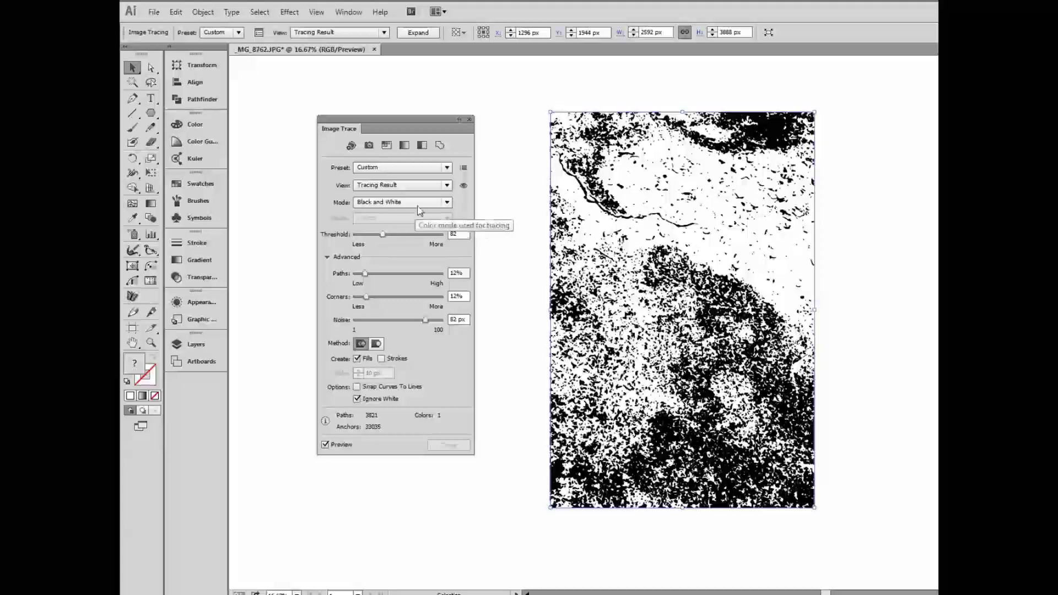
left_click(469, 120)
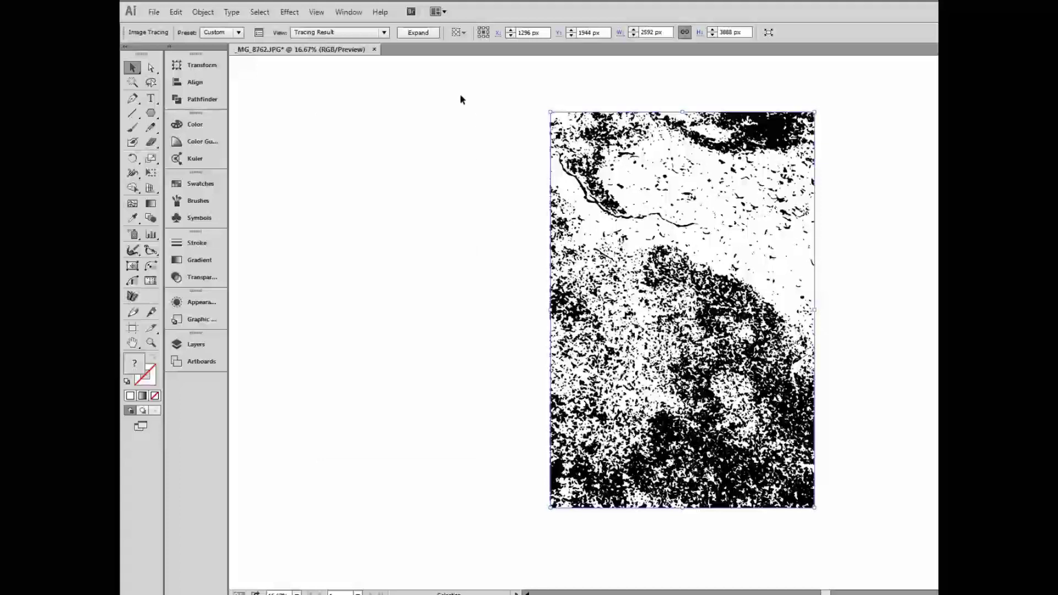
left_click(418, 33)
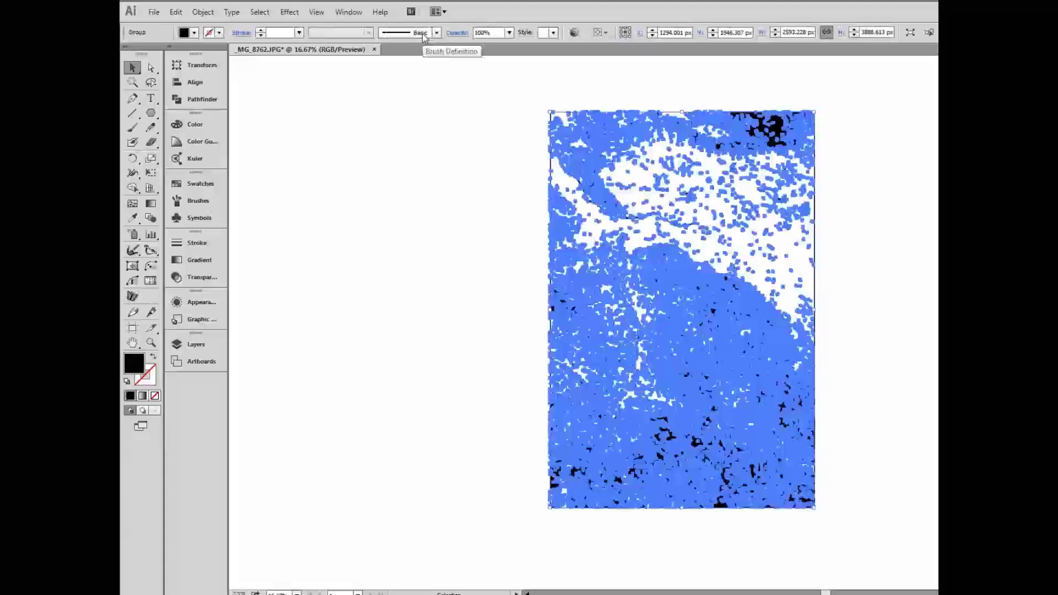
left_click(908, 268)
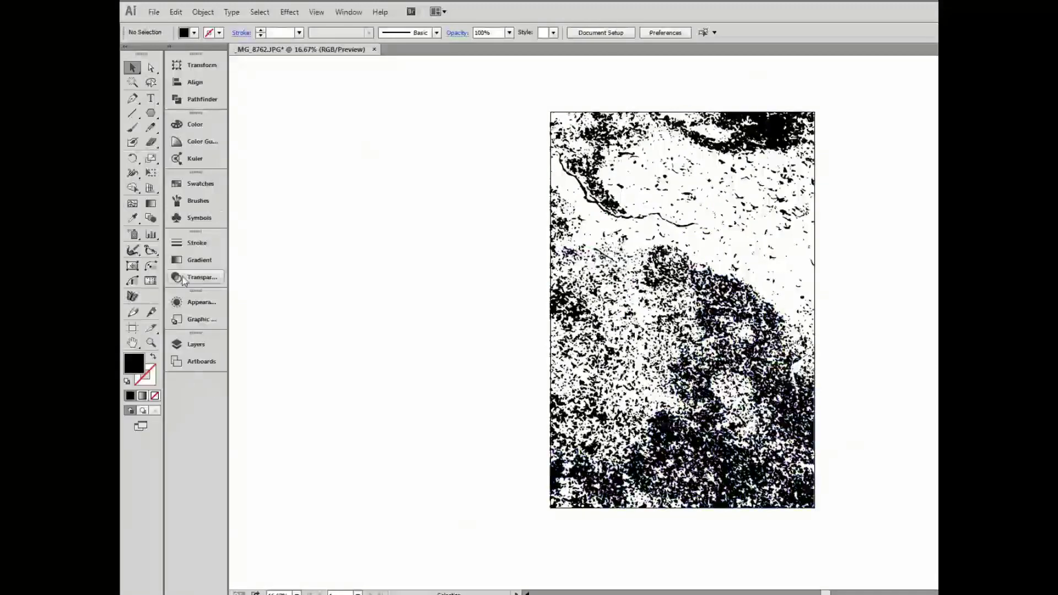
left_click(207, 338)
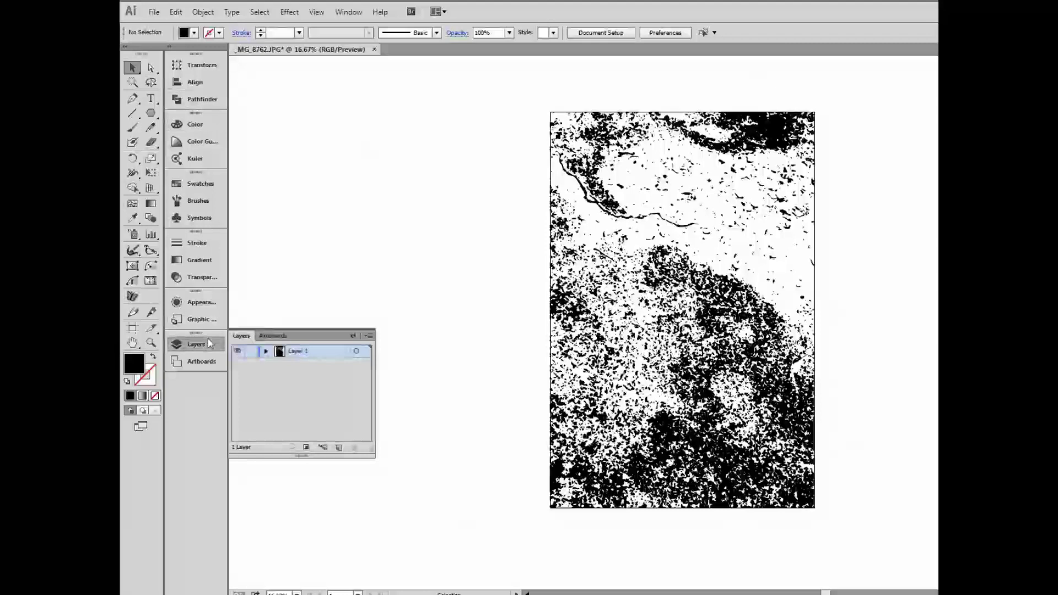
left_click(266, 352)
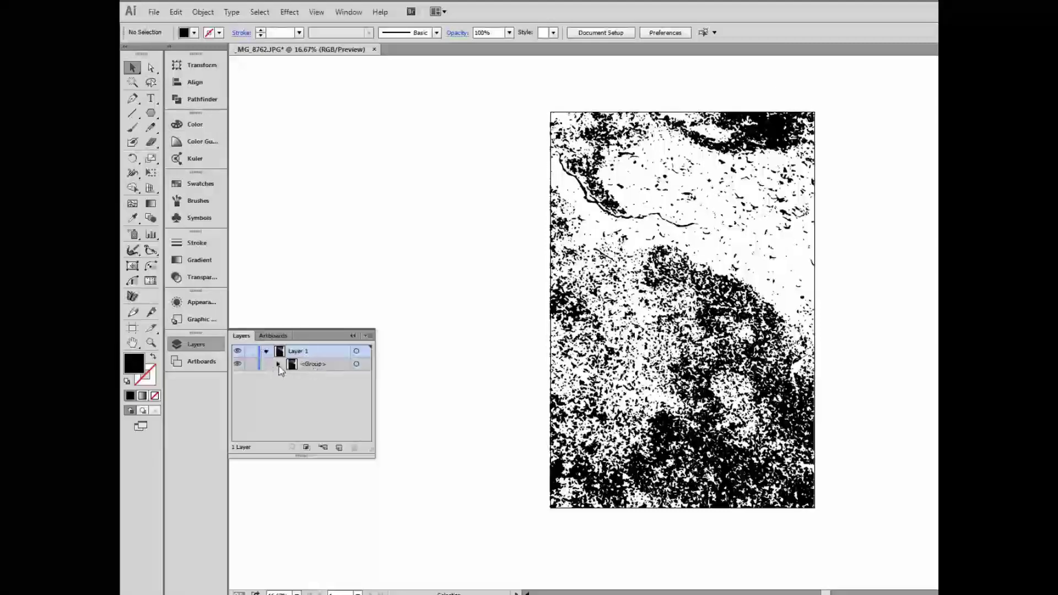
left_click(279, 364)
left_click_drag(299, 457, 301, 522)
mouse_move(368, 364)
left_mouse_down()
mouse_move(369, 427)
mouse_move(367, 349)
left_mouse_up()
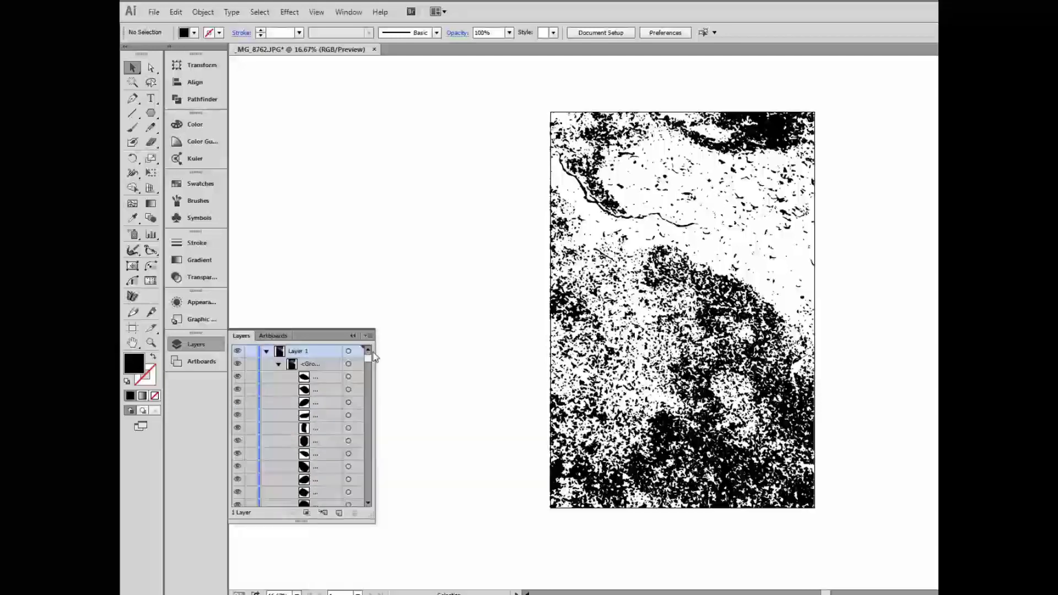
left_click(266, 352)
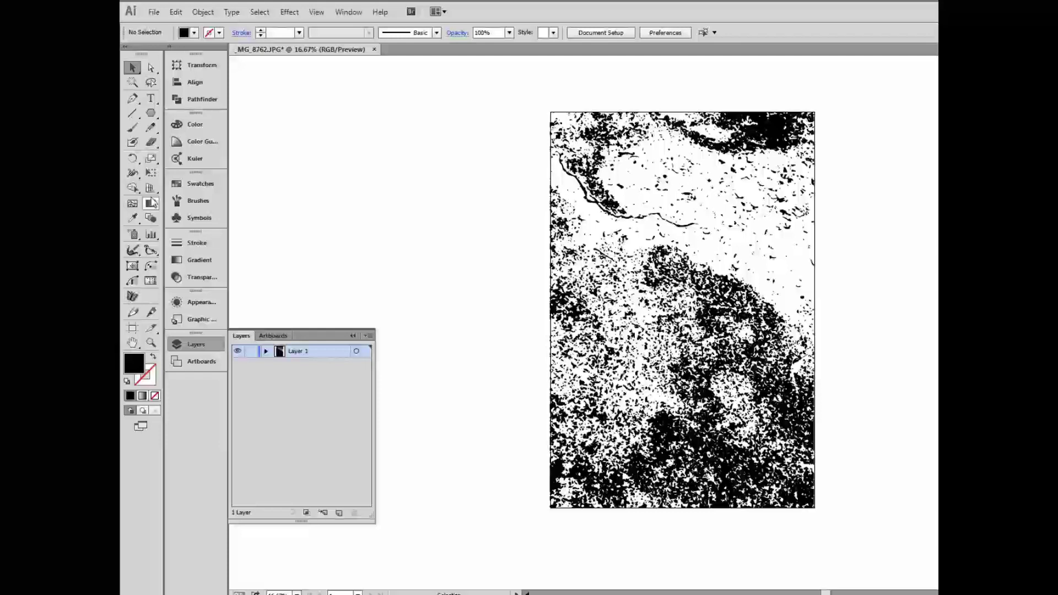
- Save the traced artwork as _MG_8762q.ai with the default Illustrator options
left_click(153, 12)
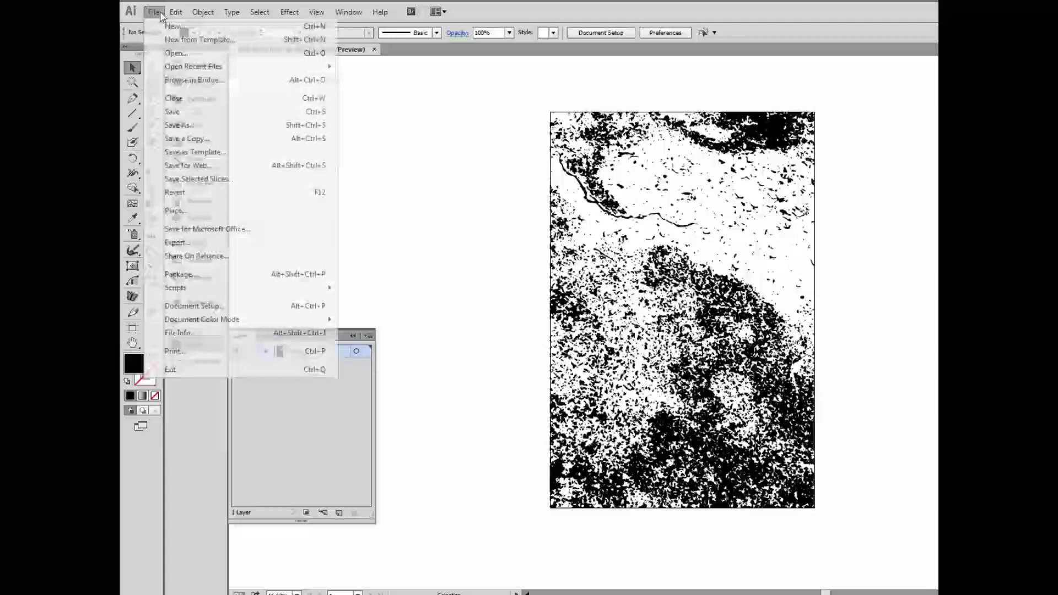
left_click(189, 125)
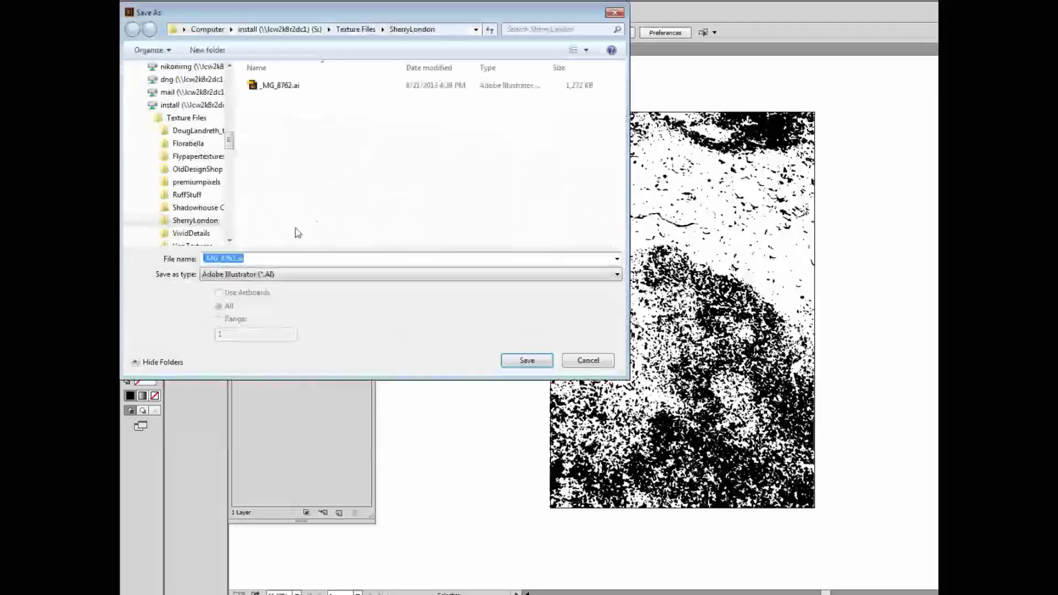
left_click(236, 258)
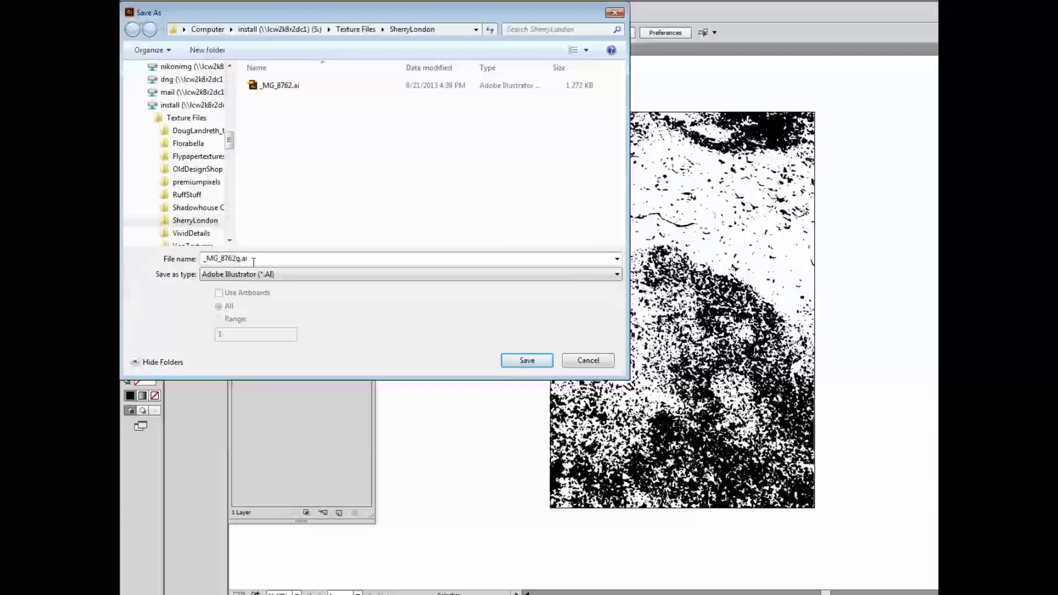
left_click(526, 360)
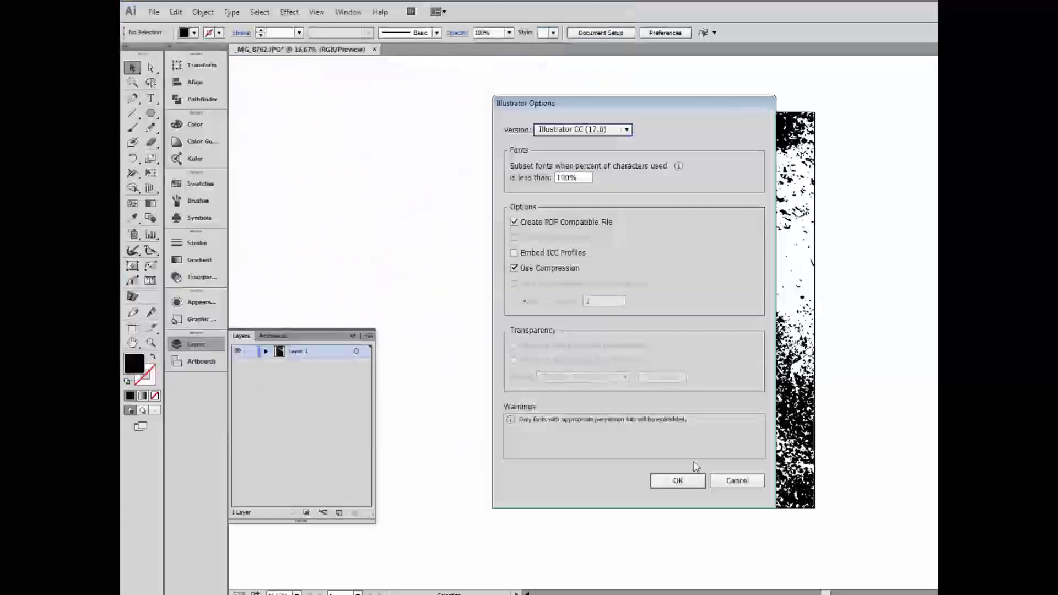
left_click(681, 482)
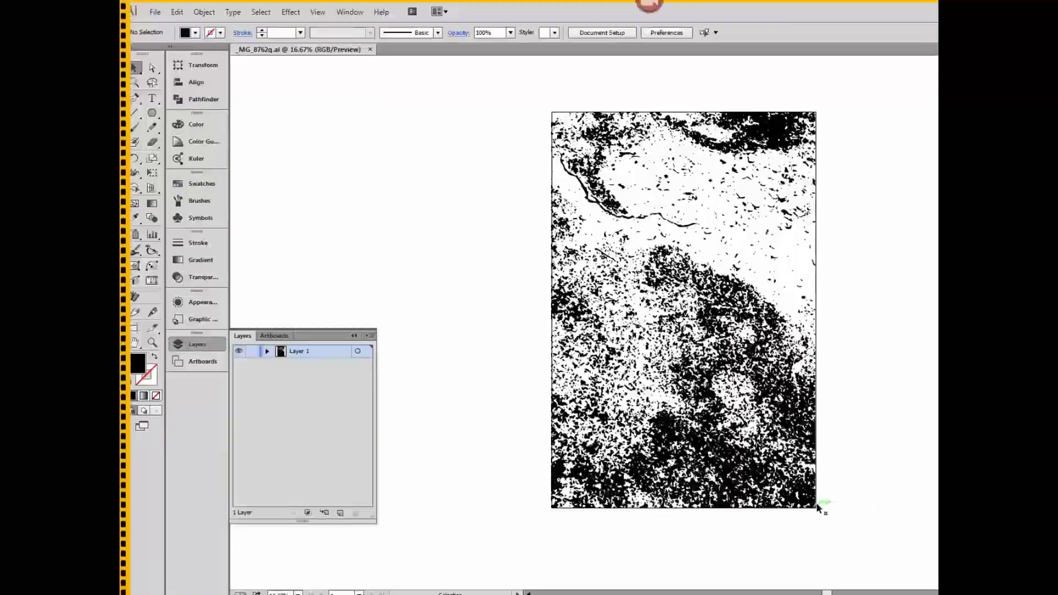
- Scale down the traced texture group and move it toward the artboard's top-left corner
left_click(817, 507)
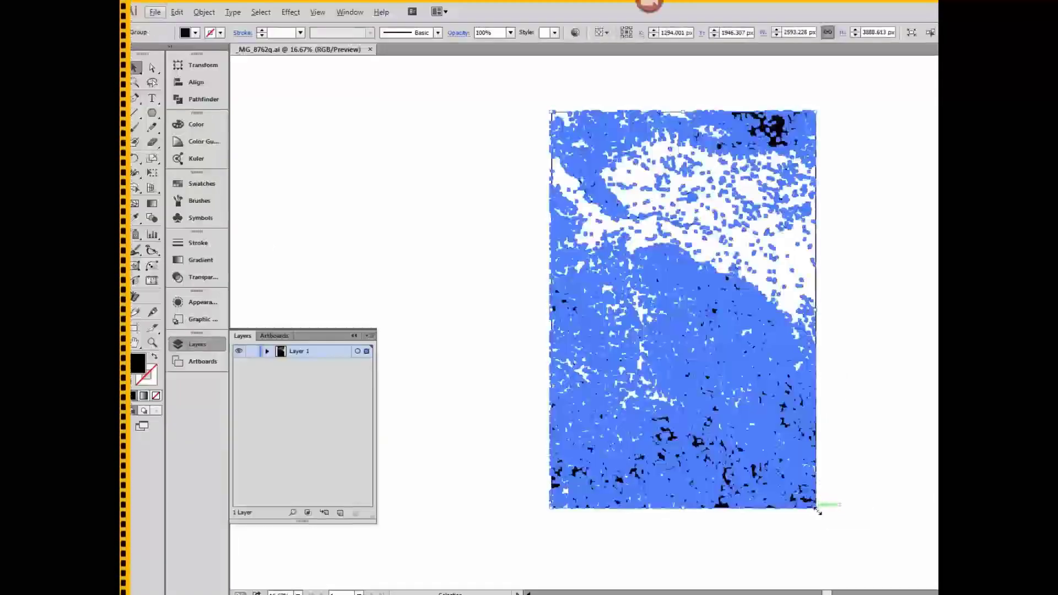
left_click_drag(818, 508, 749, 409)
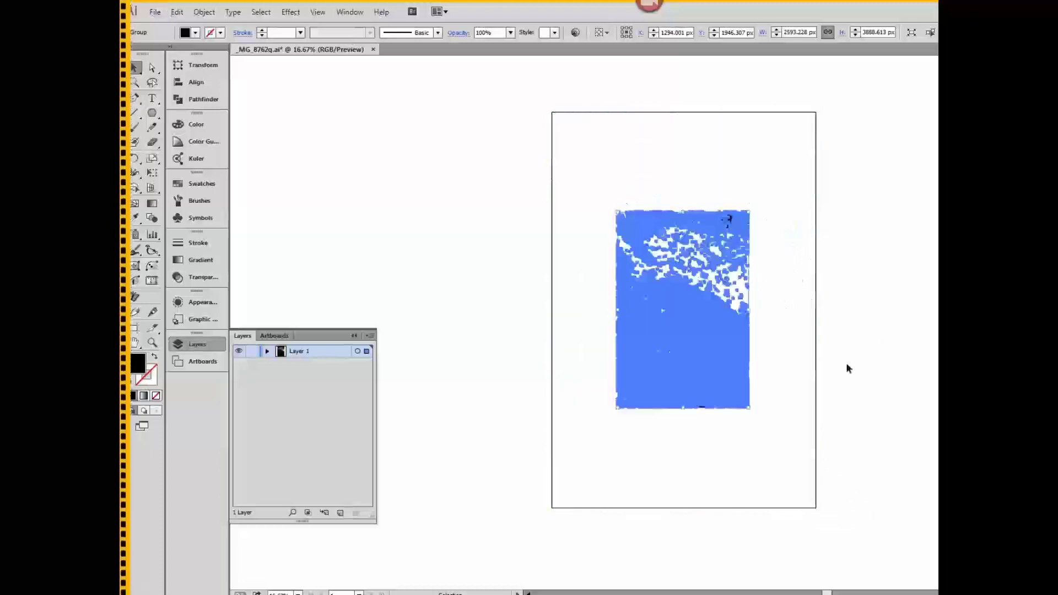
left_click(796, 389)
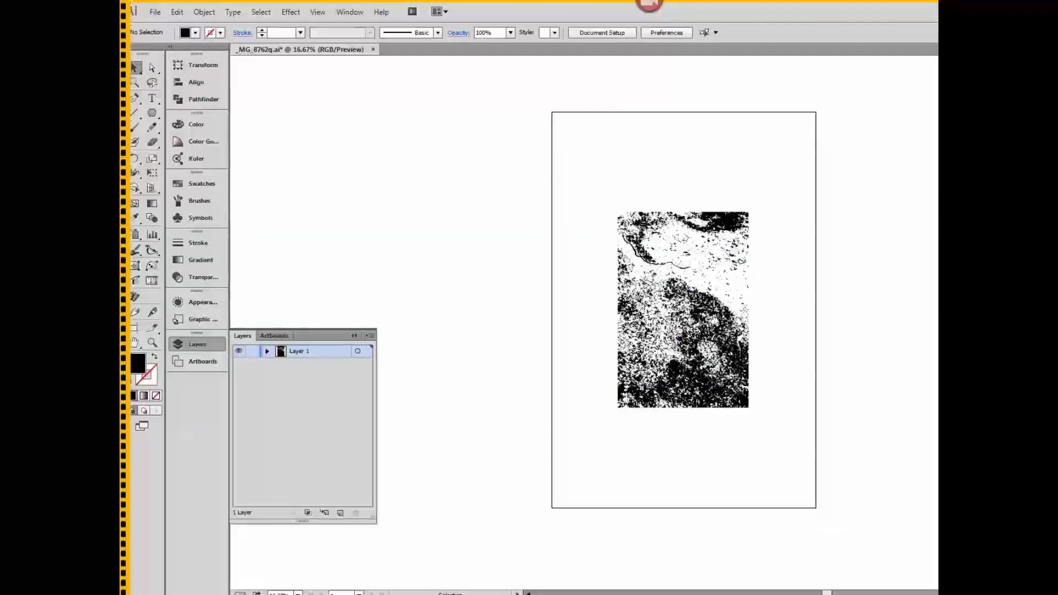
left_click_drag(723, 386, 667, 293)
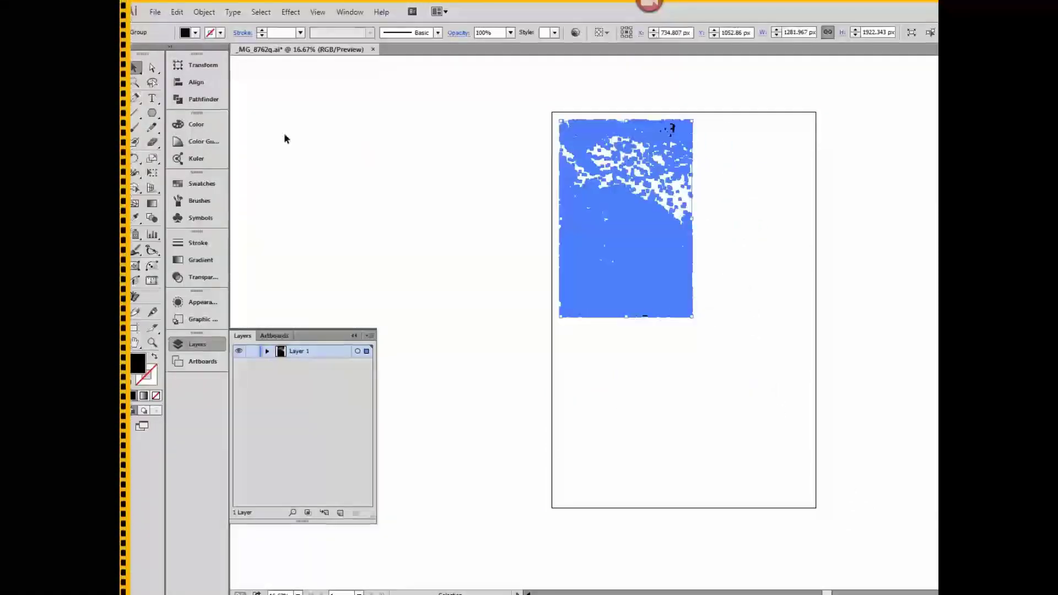
left_click(153, 114)
- Draw a hexagon below the texture and fill it with RGB green 00ff2d
left_click_drag(615, 380, 710, 460)
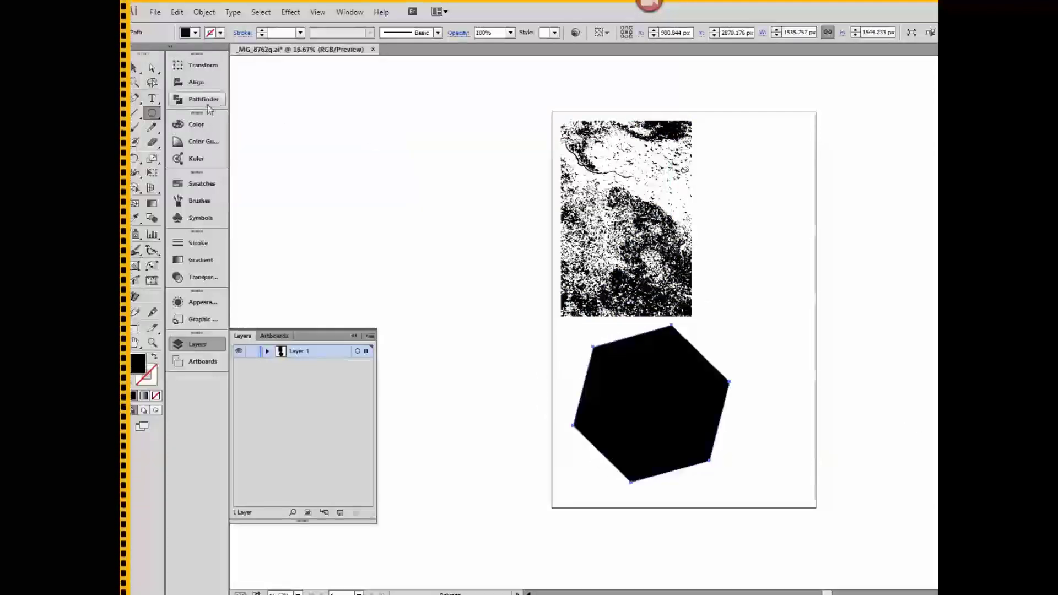
left_click(196, 124)
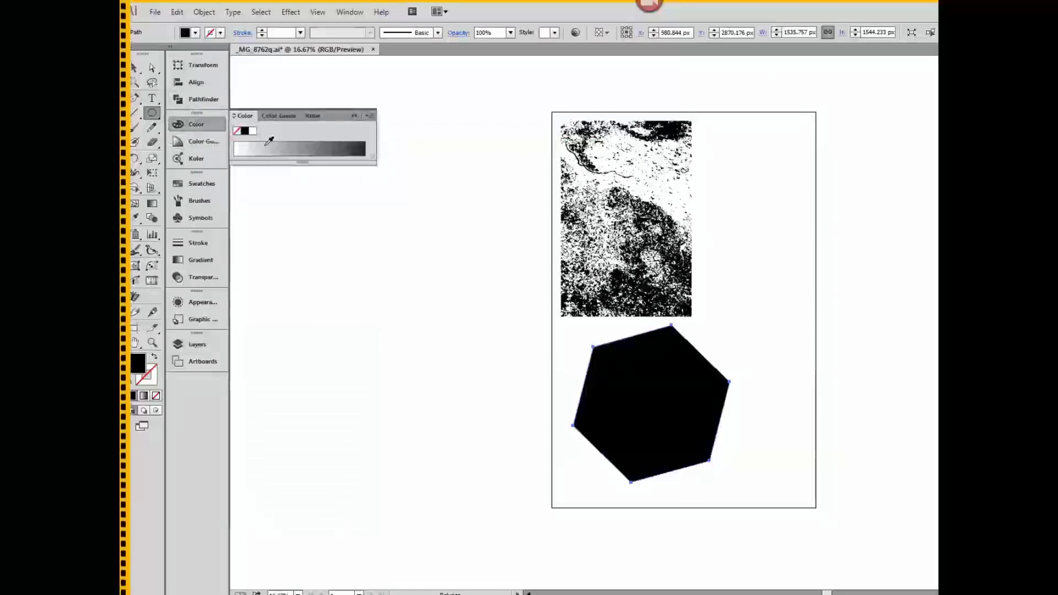
left_click(369, 116)
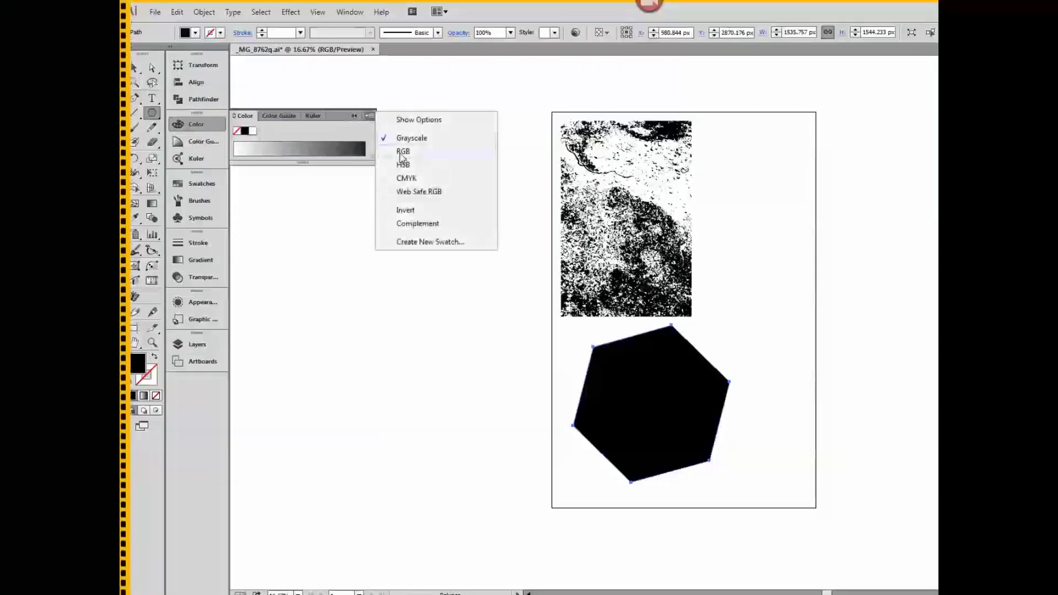
left_click(403, 152)
left_click(285, 142)
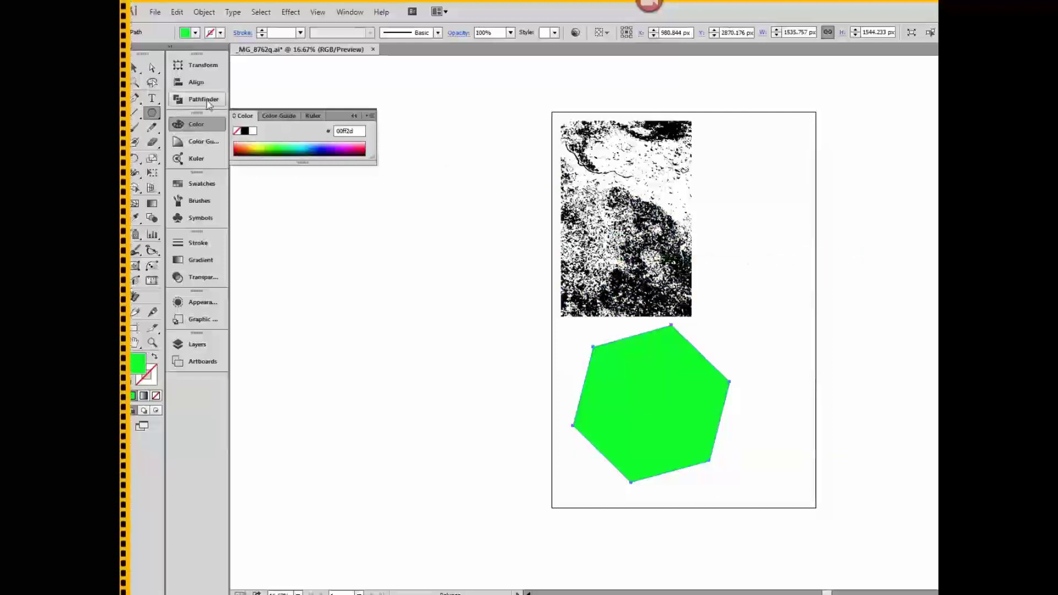
left_click(136, 67)
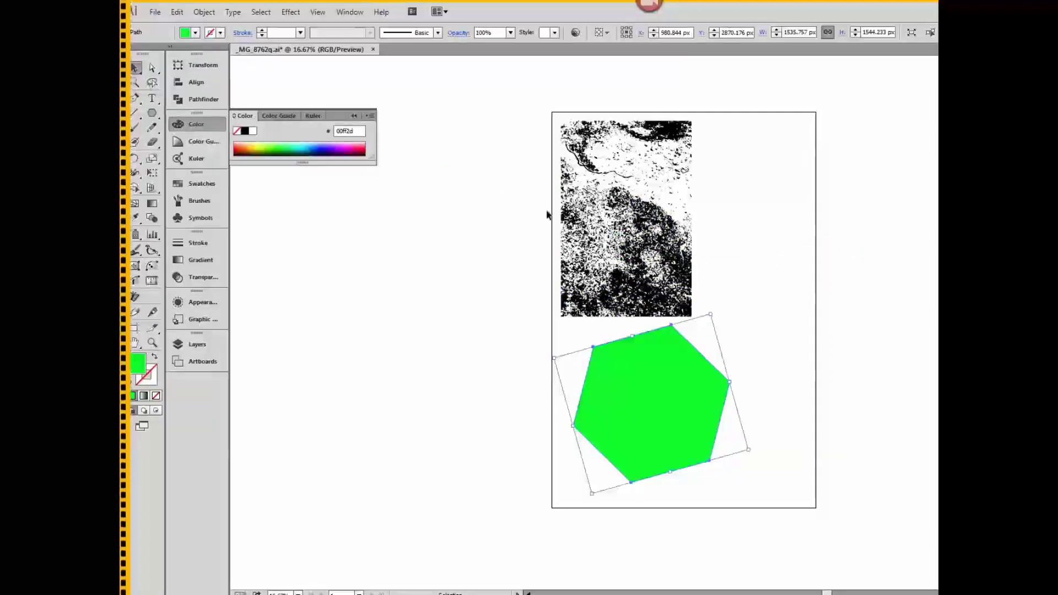
- Move the texture down onto the green hexagon and enlarge it to cover the hexagon fully
left_click(714, 203)
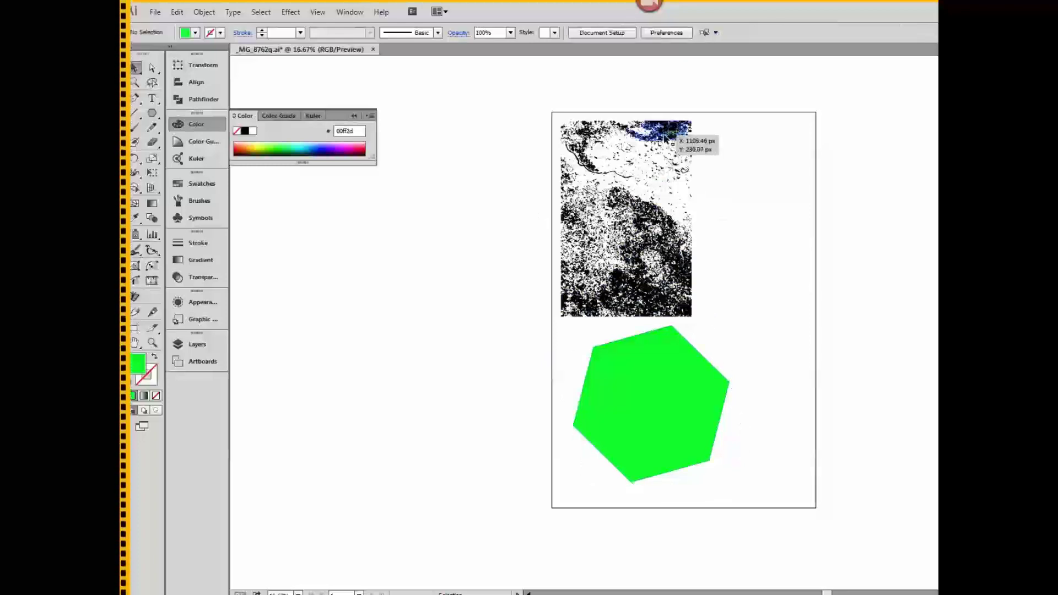
mouse_move(669, 141)
left_mouse_down()
mouse_move(693, 327)
mouse_move(681, 292)
left_mouse_up()
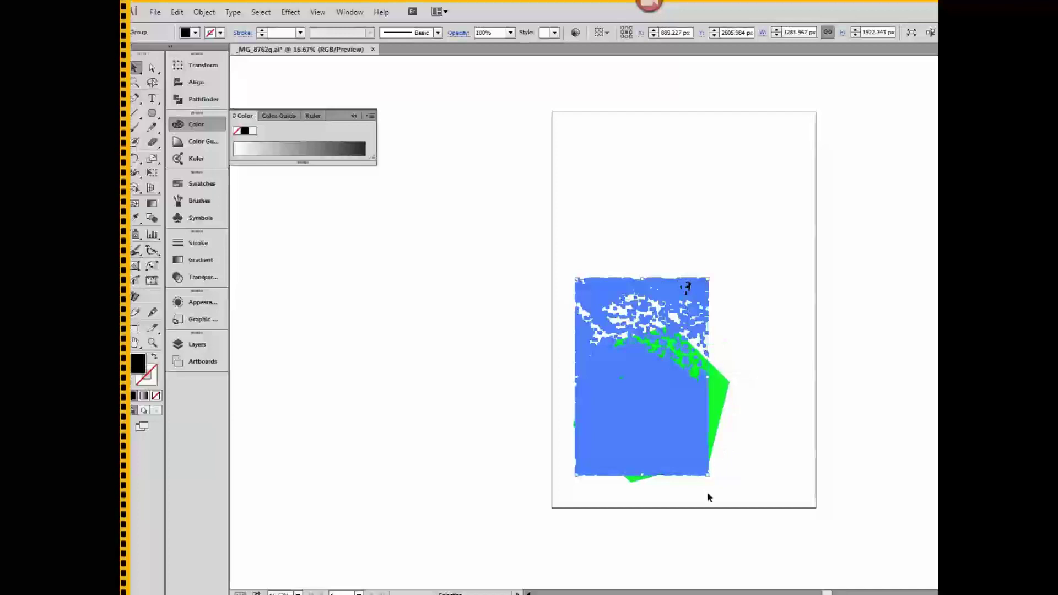
mouse_move(709, 475)
left_mouse_down()
mouse_move(726, 475)
mouse_move(708, 469)
left_mouse_up()
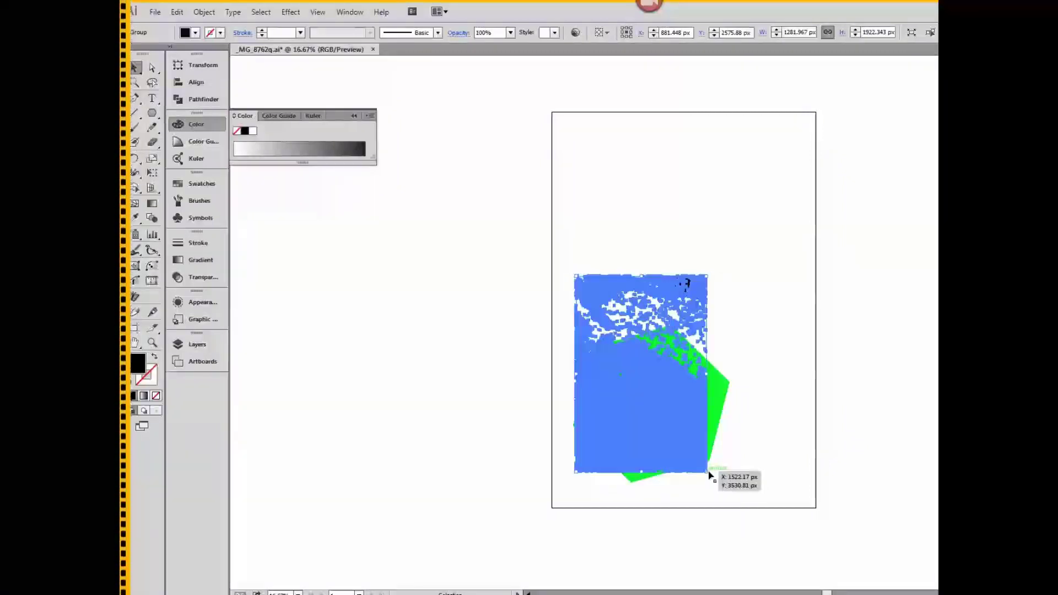
left_click_drag(709, 476, 756, 483)
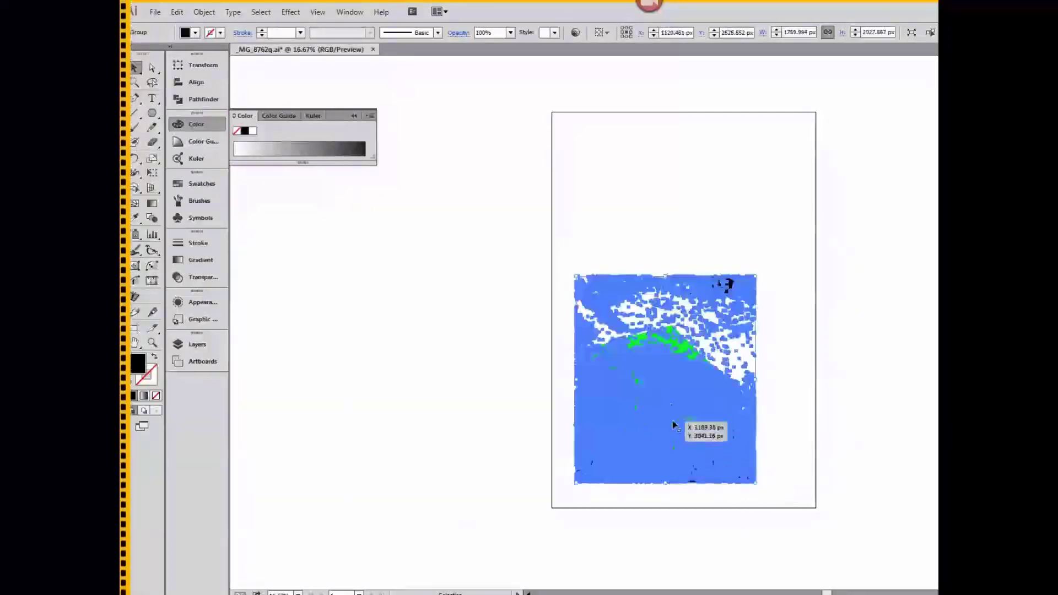
left_click(766, 354)
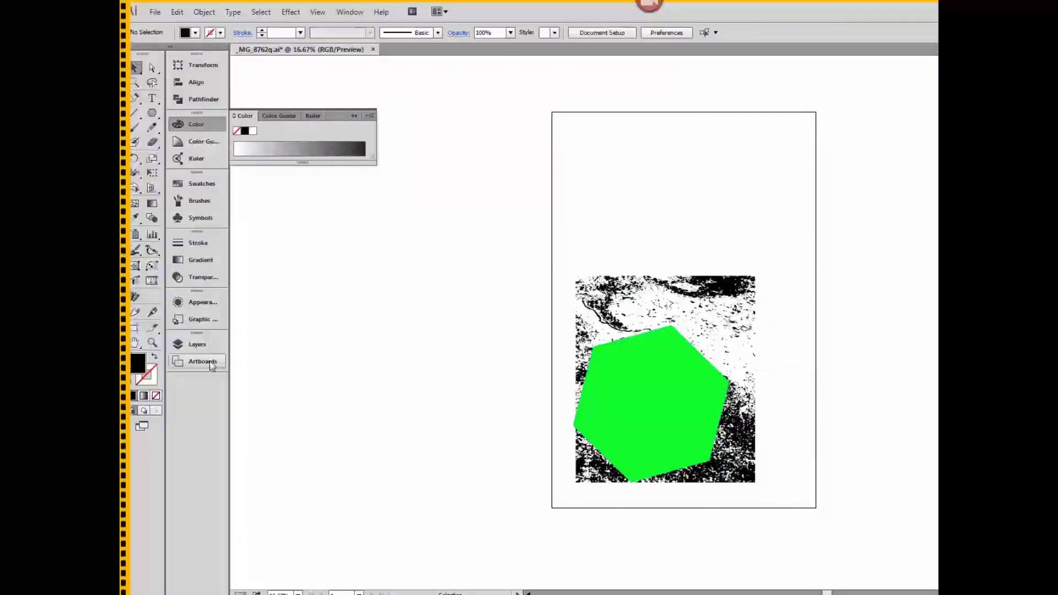
left_click(197, 344)
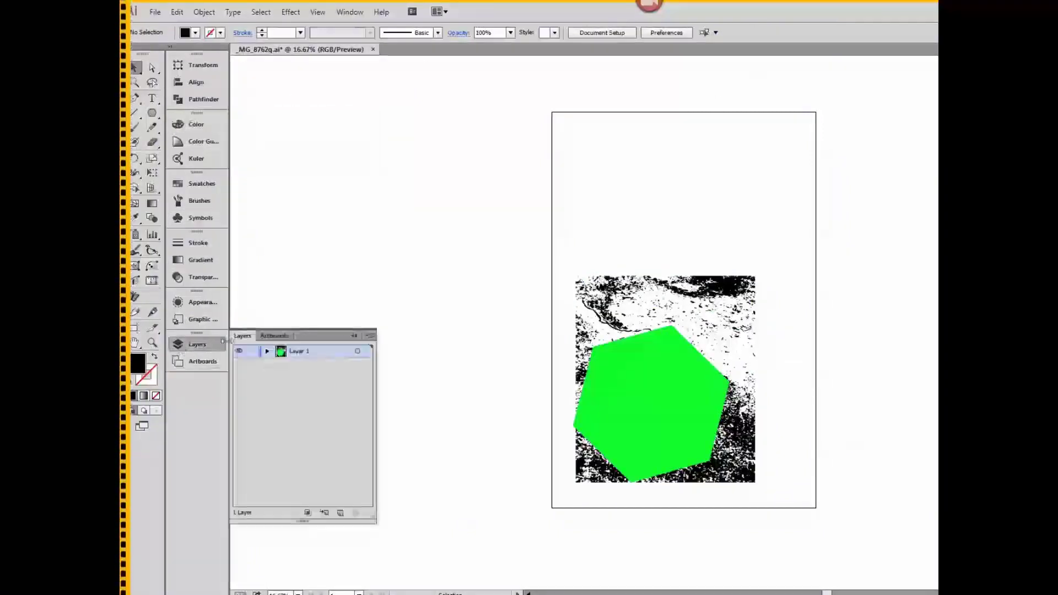
- In Layers, stack the texture group above the hexagon and place a hexagon copy on top
left_click(267, 351, "alt")
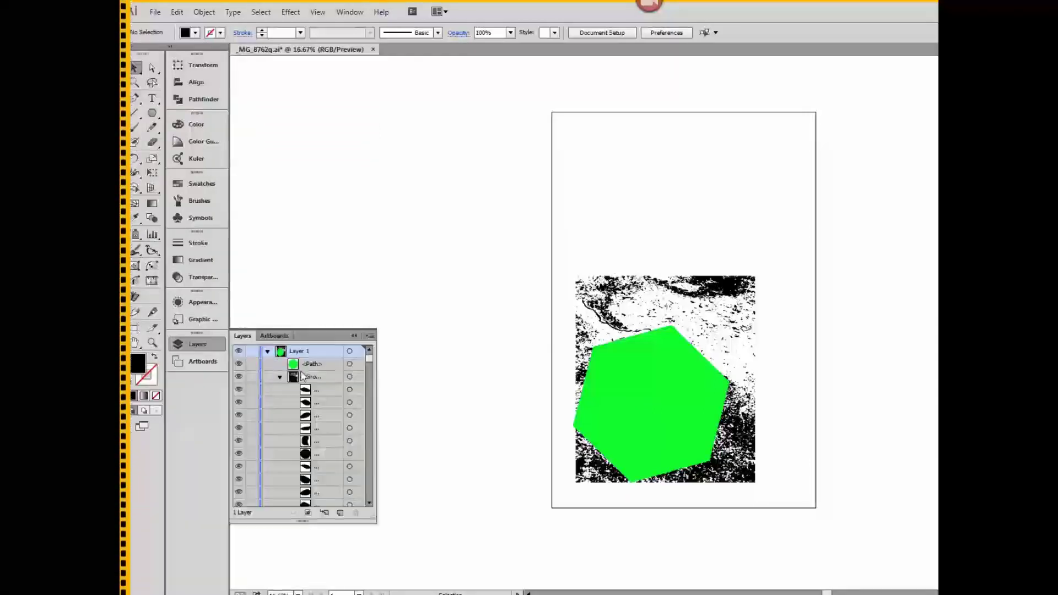
left_click(279, 377)
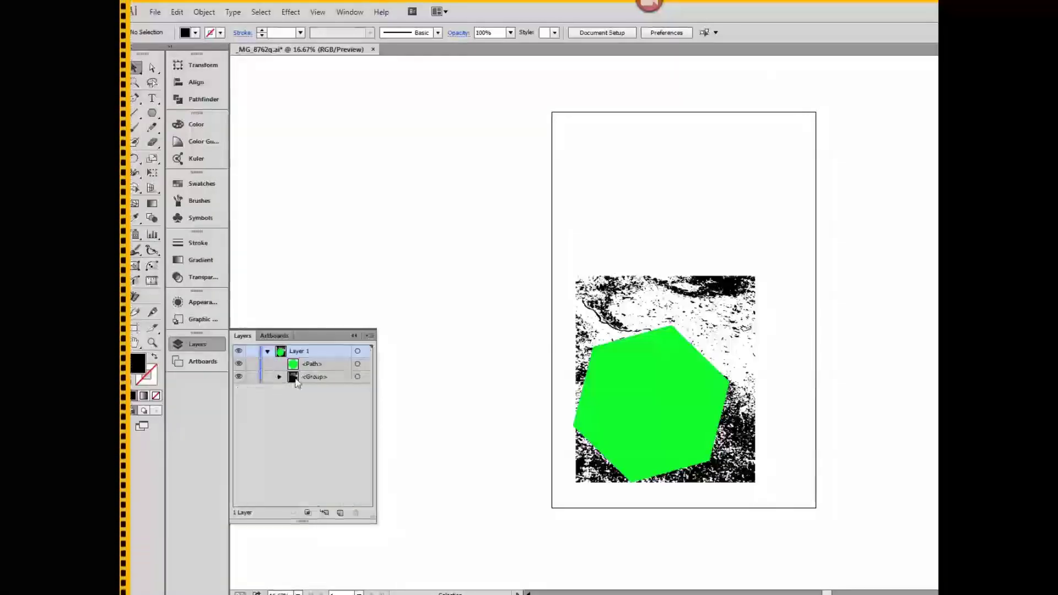
left_click_drag(296, 382, 308, 360)
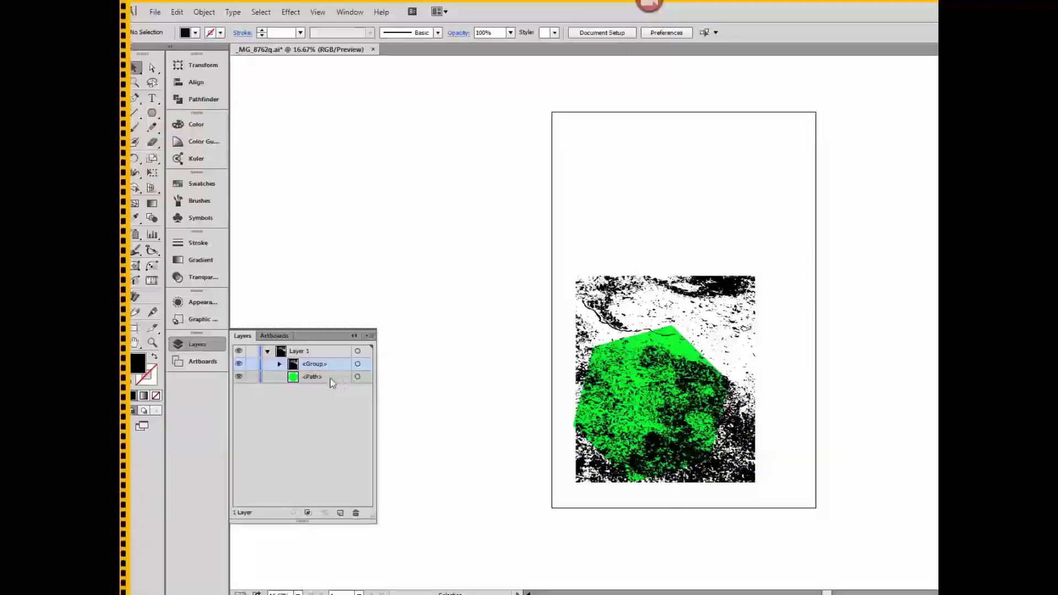
left_click_drag(330, 379, 338, 512)
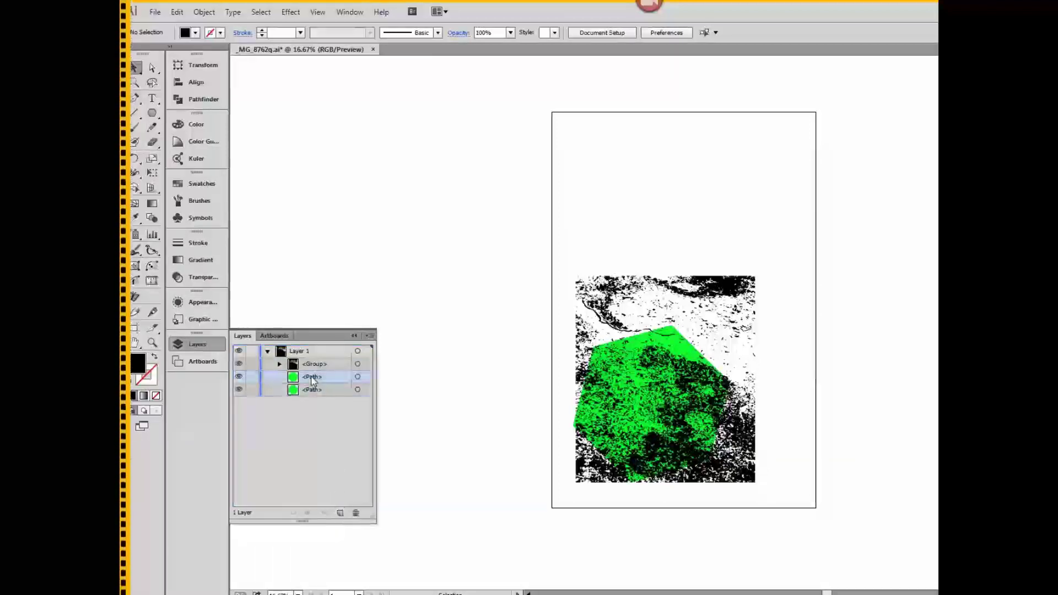
left_click_drag(313, 380, 348, 358)
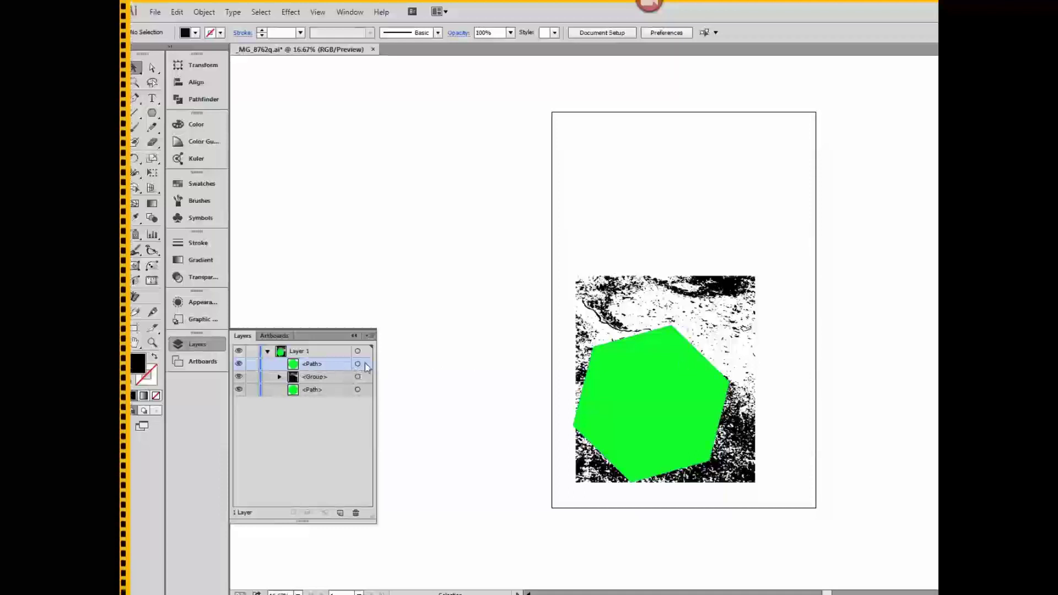
- Select the top hexagon copy together with the texture group
left_click(365, 364)
left_click(366, 377, "shift")
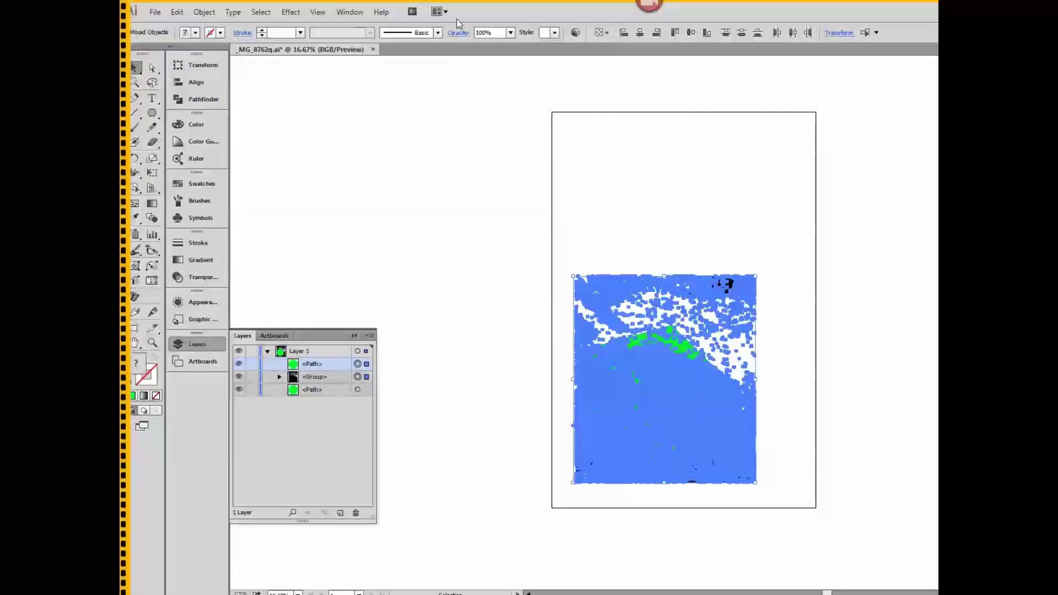
left_click(348, 13)
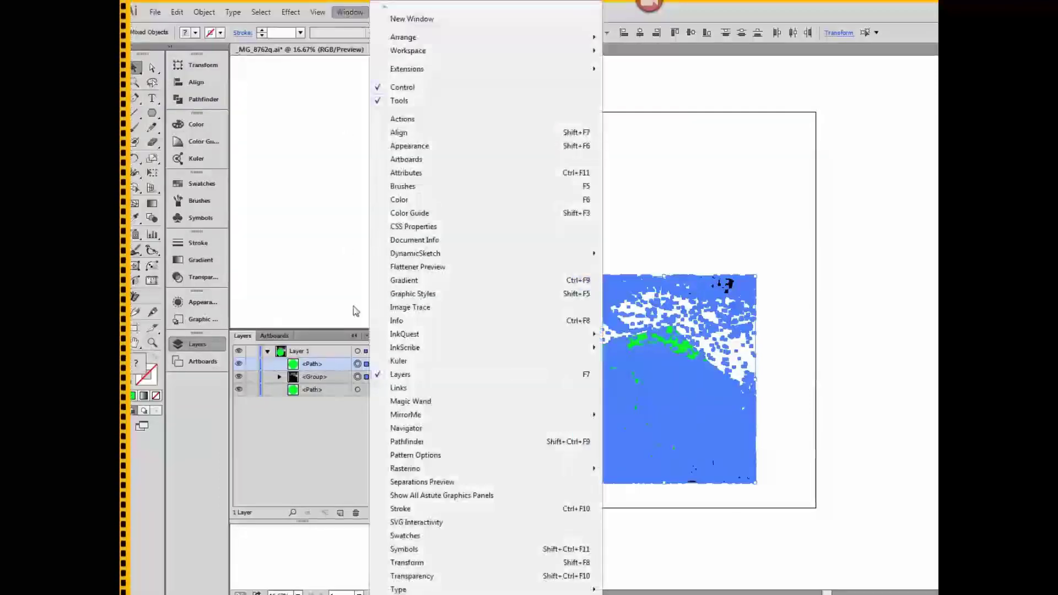
- Apply Pathfinder Crop to clip the texture to the hexagon, then deselect to view it
left_click(405, 442)
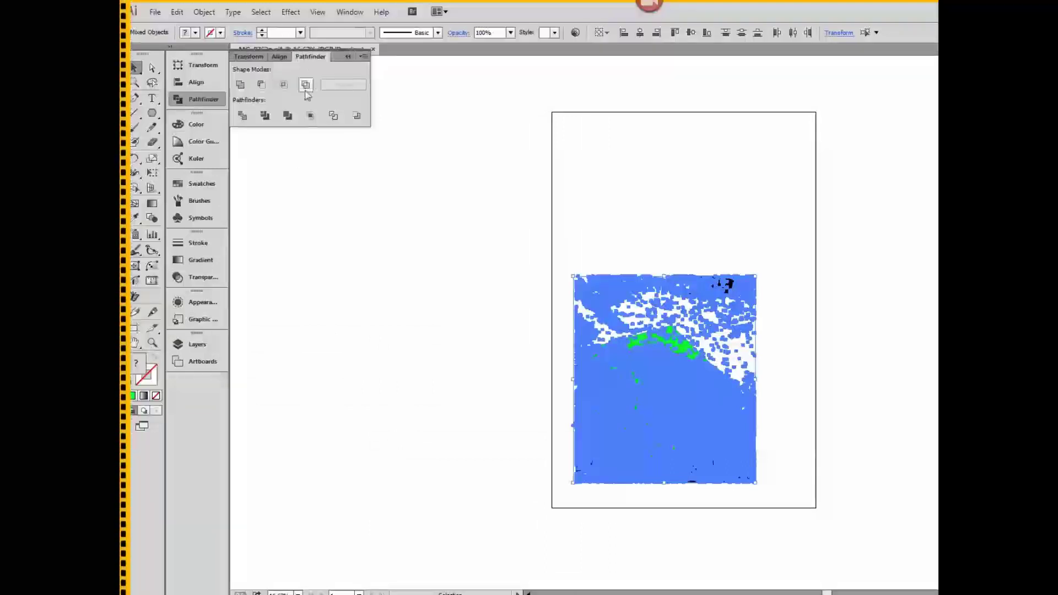
left_click(318, 119)
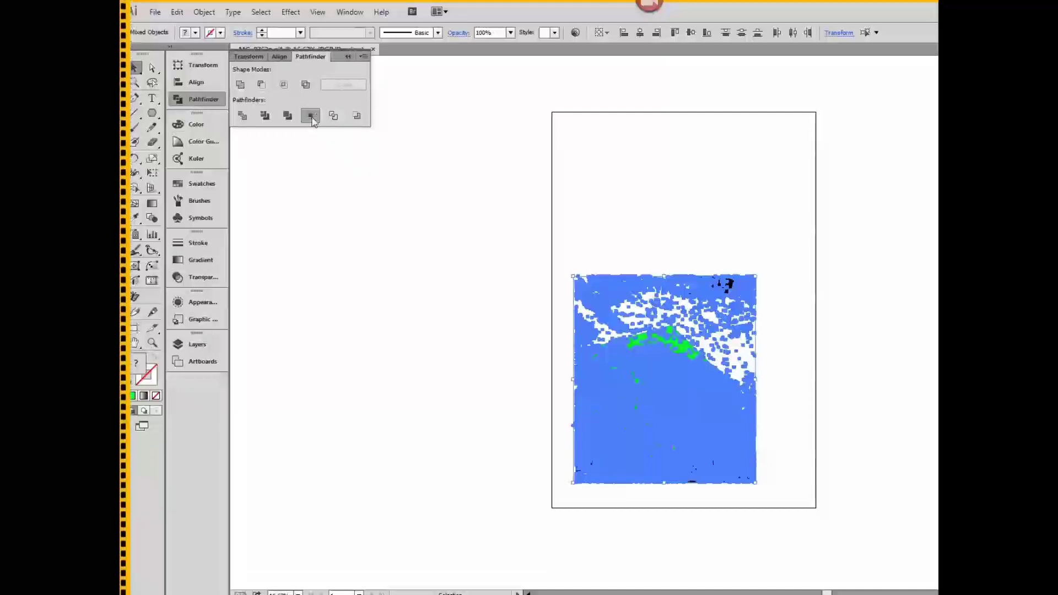
left_click(681, 241)
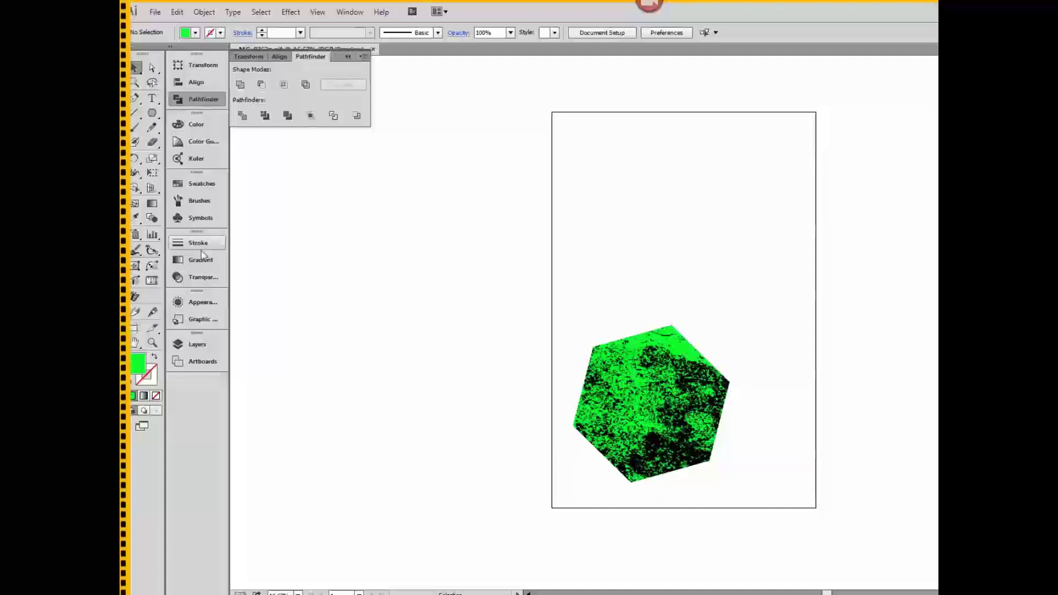
- Show the Layers panel, target the cropped texture <Group> and expand it to list its sub-paths
left_click(213, 346)
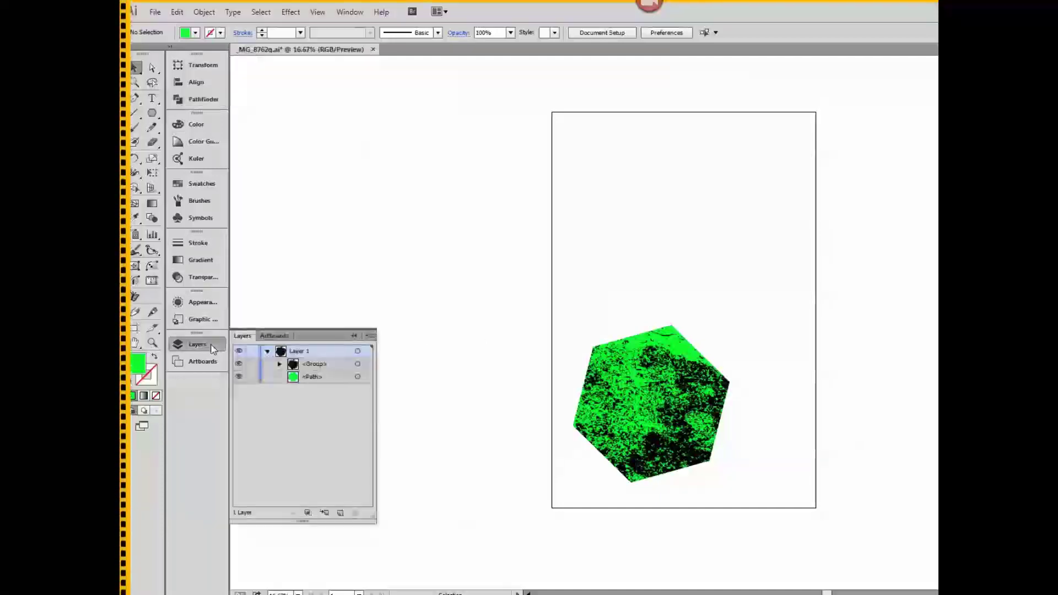
left_click(359, 365)
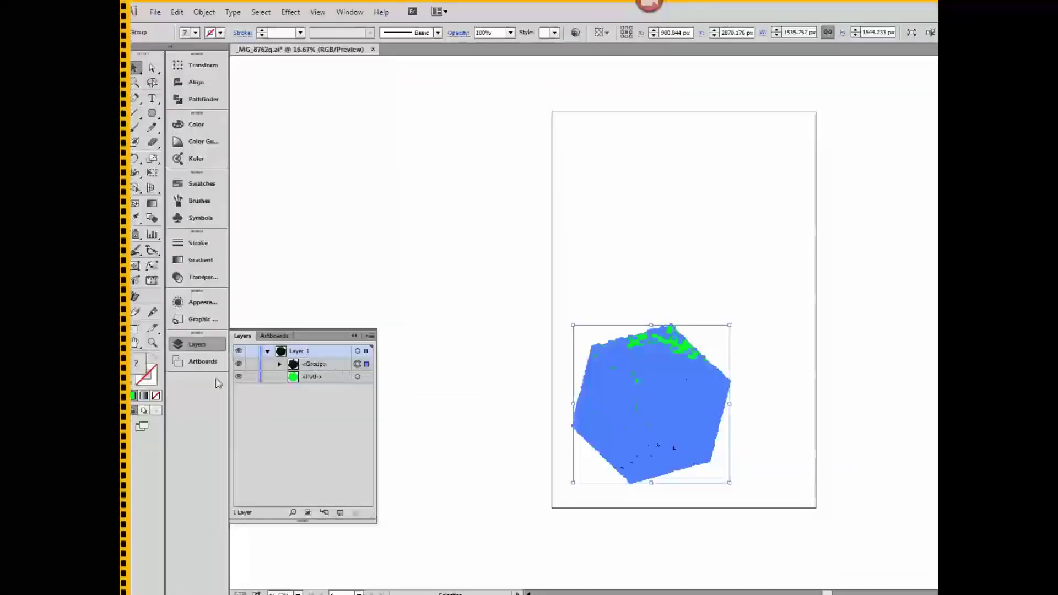
left_click(142, 373)
left_click(279, 363)
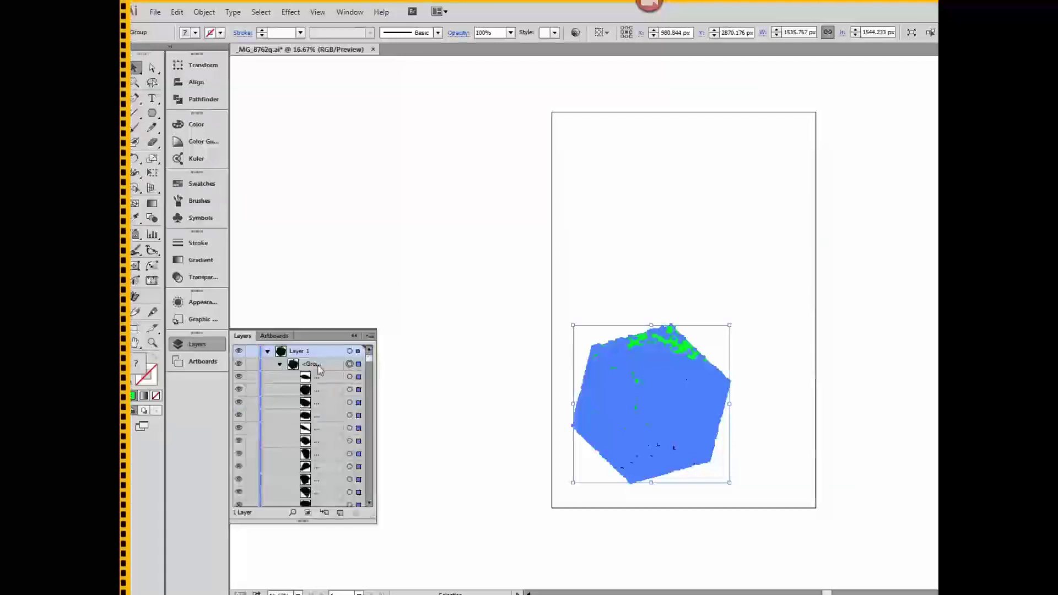
- Scroll through the group's long list of texture sub-paths in the Layers panel
scroll(433, 348, "down", 3)
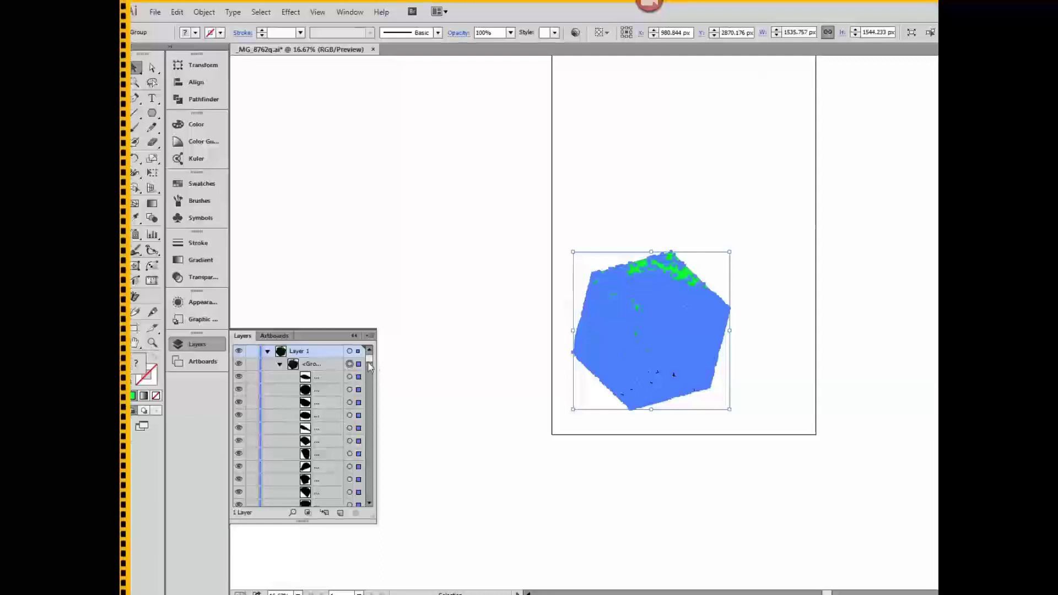
left_click_drag(369, 363, 371, 504)
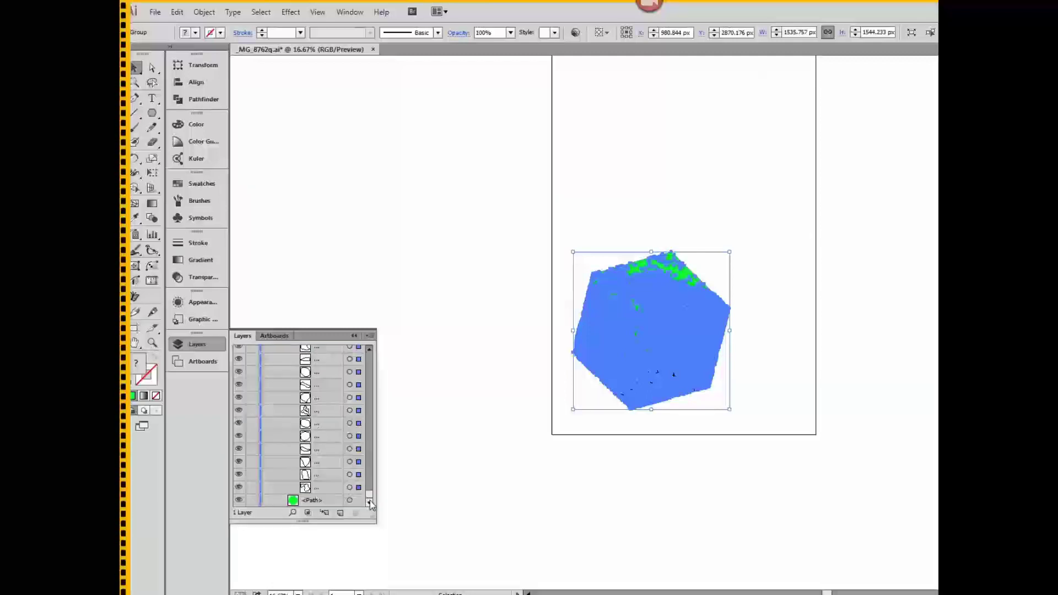
left_click(369, 350)
left_click(369, 351)
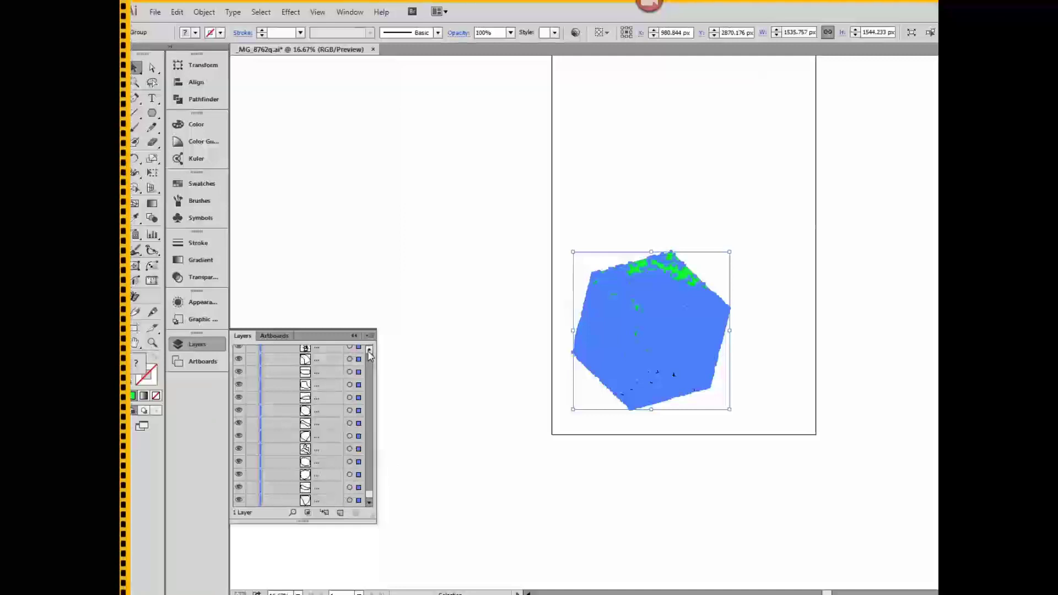
left_click(369, 351)
left_click(369, 350)
left_click(369, 350)
left_click(369, 350)
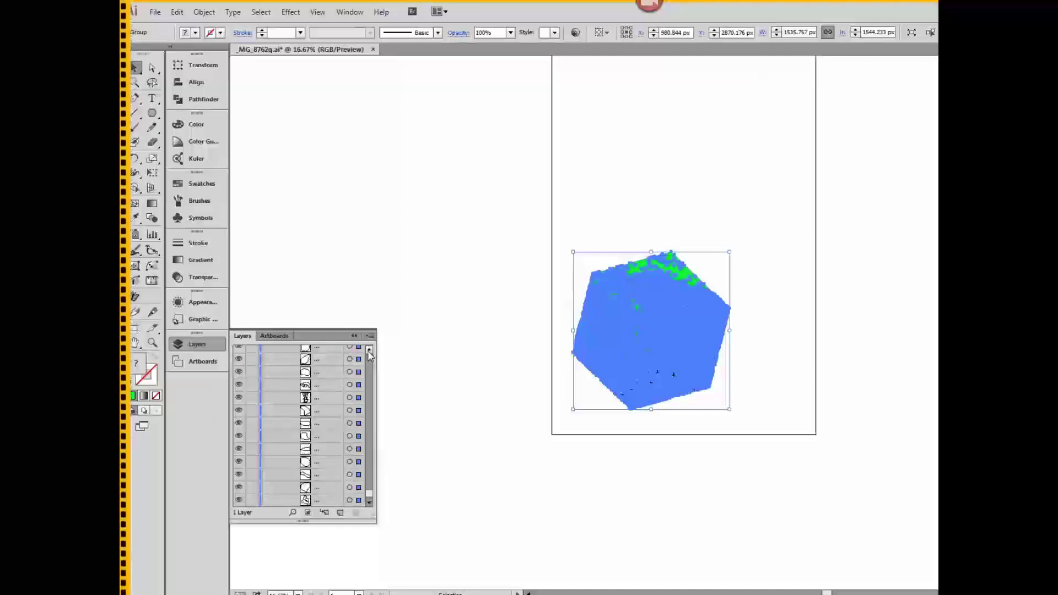
left_click(369, 350)
left_click(368, 351)
left_click(369, 352)
left_click(368, 351)
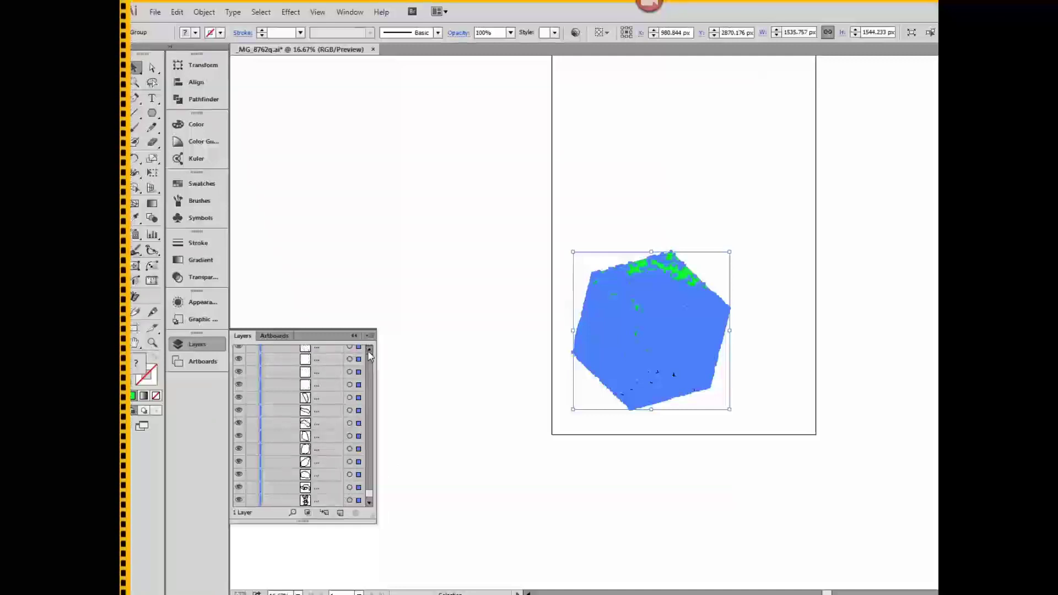
left_click(368, 351)
left_click(368, 352)
left_click(368, 352)
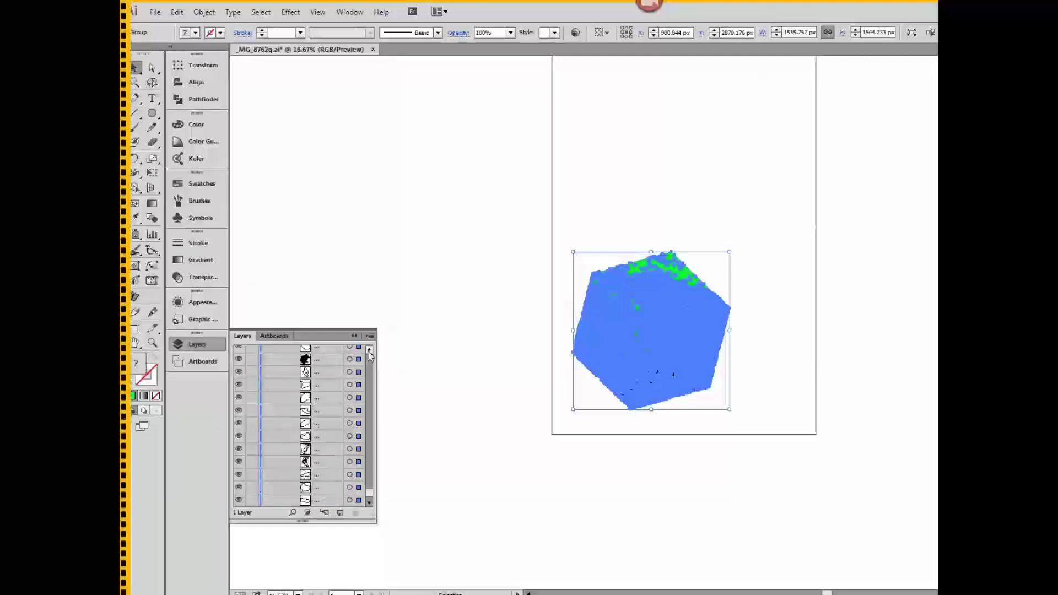
left_click(369, 351)
left_click(369, 351)
left_click(369, 351)
left_click(369, 351)
left_click(368, 351)
left_click(368, 351)
left_click(368, 351)
left_click(369, 351)
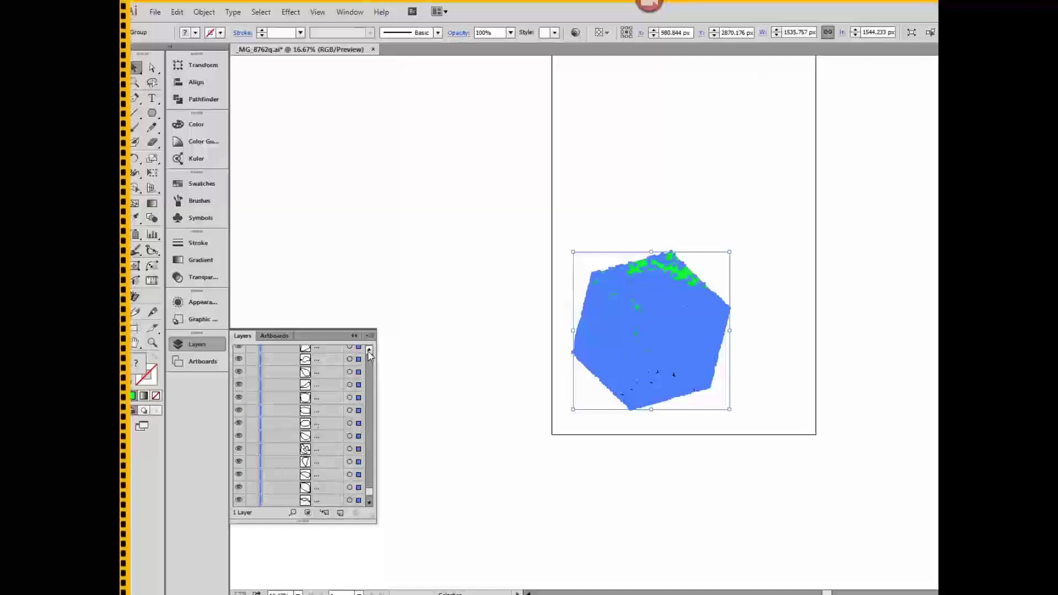
left_click(369, 351)
left_click(368, 350)
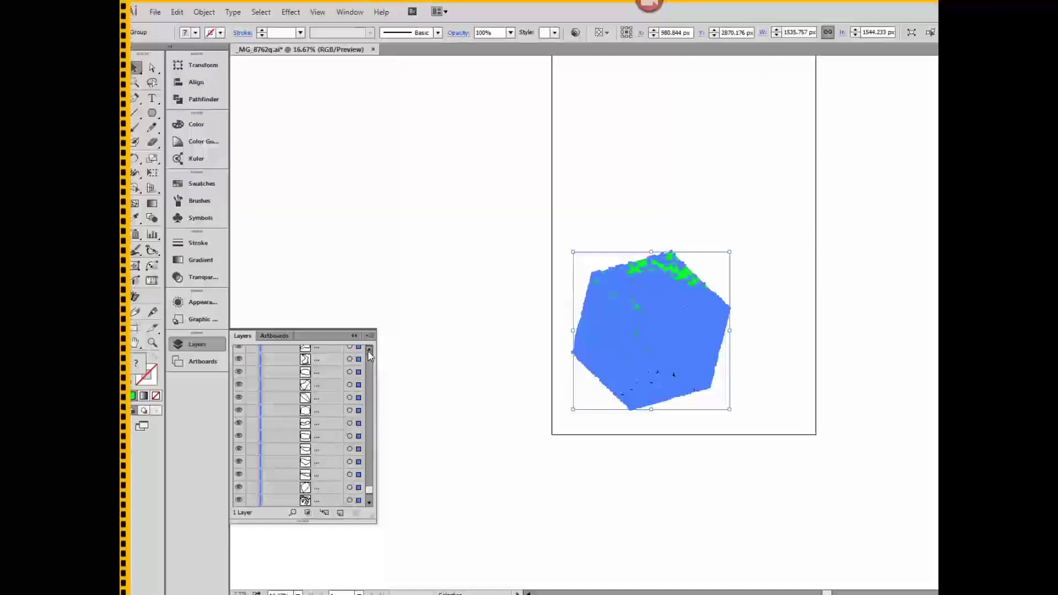
left_click(368, 351)
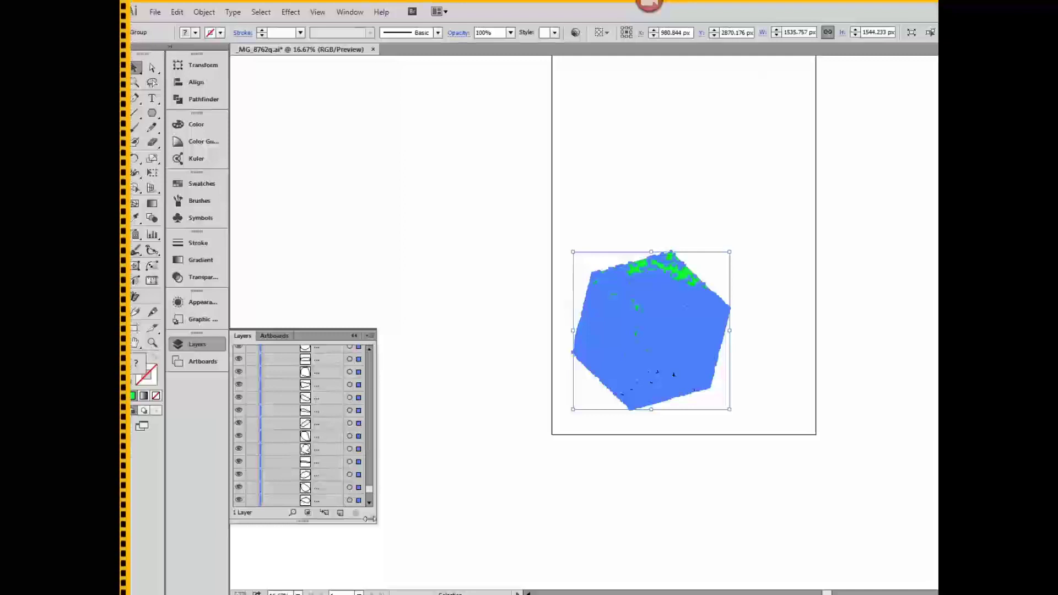
left_click_drag(370, 490, 373, 459)
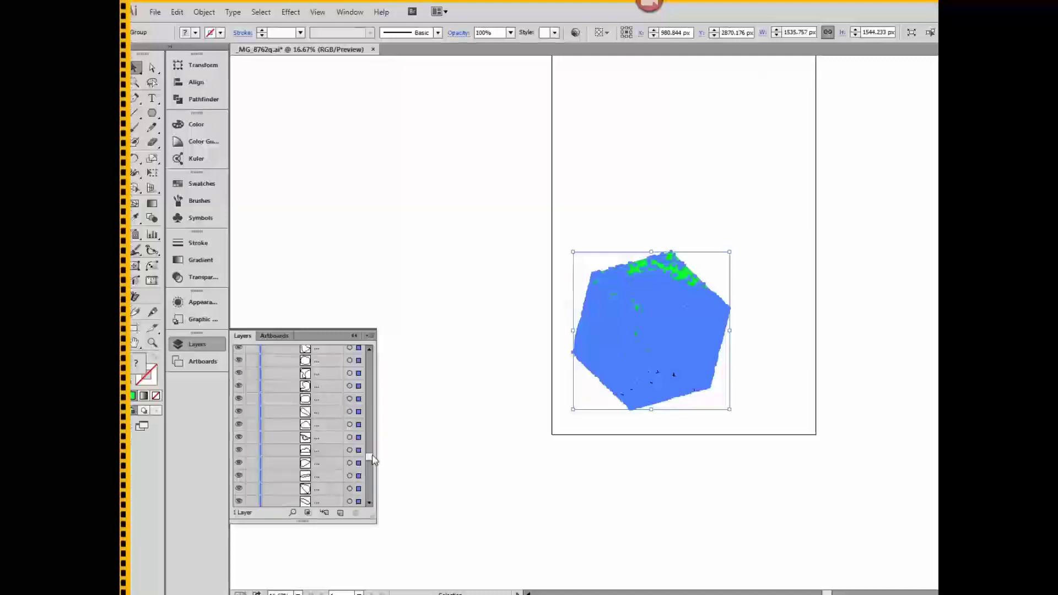
- Select a range of texture sub-paths in the group and delete them
left_click(369, 348)
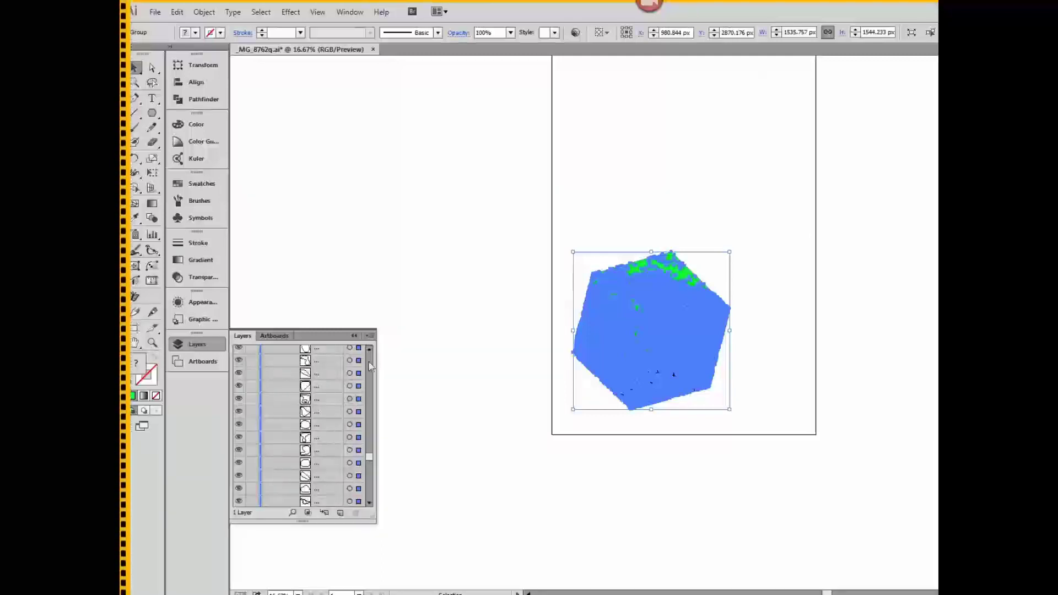
left_click(369, 349)
left_click(368, 349)
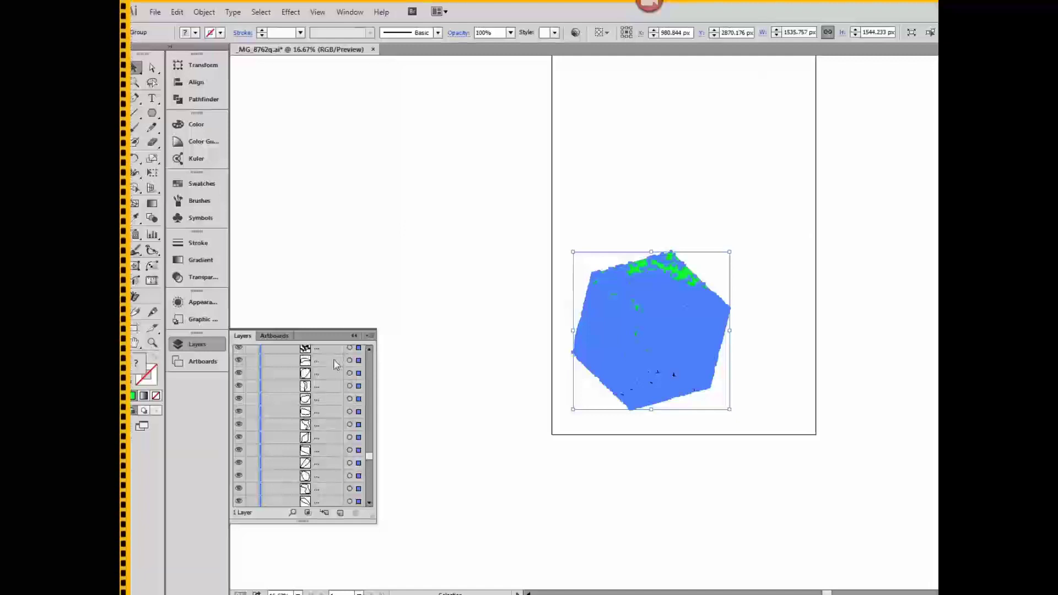
left_click(334, 360)
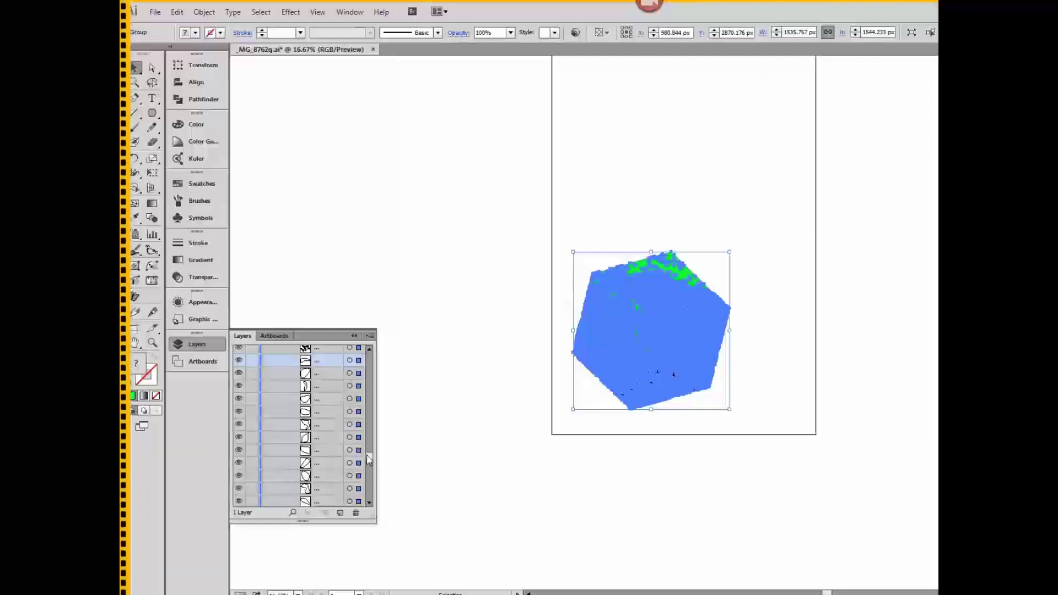
left_click_drag(369, 460, 369, 504)
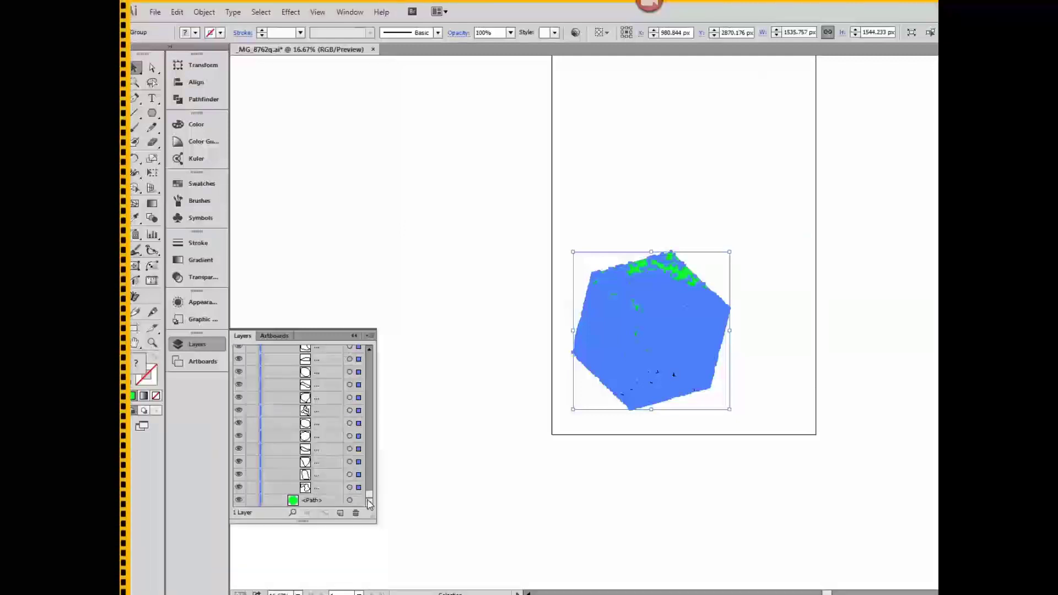
left_click(324, 488, "shift")
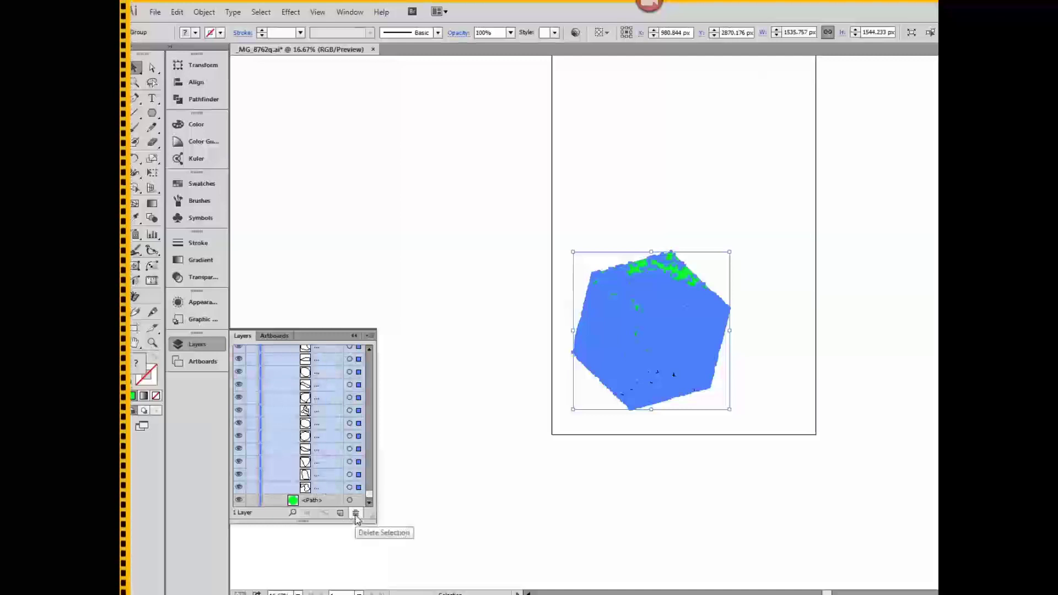
left_click(356, 514)
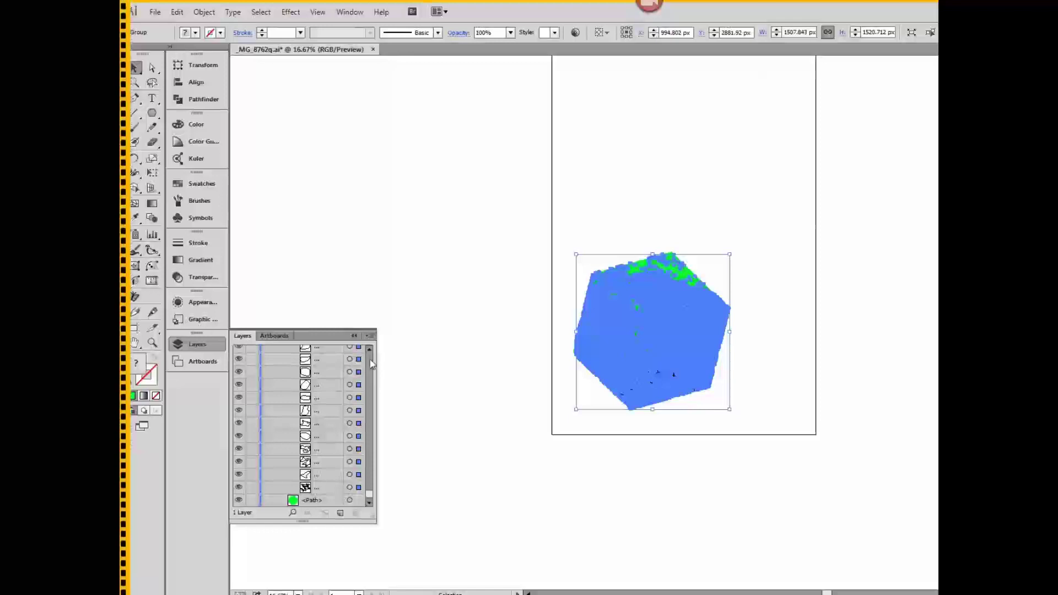
- Restack the remaining texture pieces above the green <Path>, then deselect to view the textured hexagon
scroll(371, 360, "up", 1)
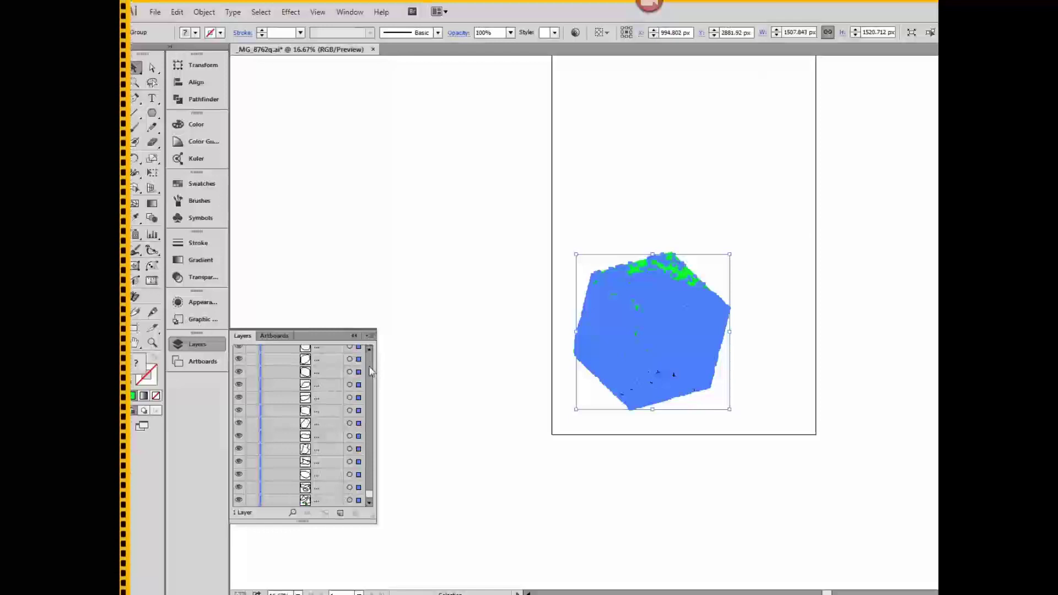
scroll(372, 352, "up", 3)
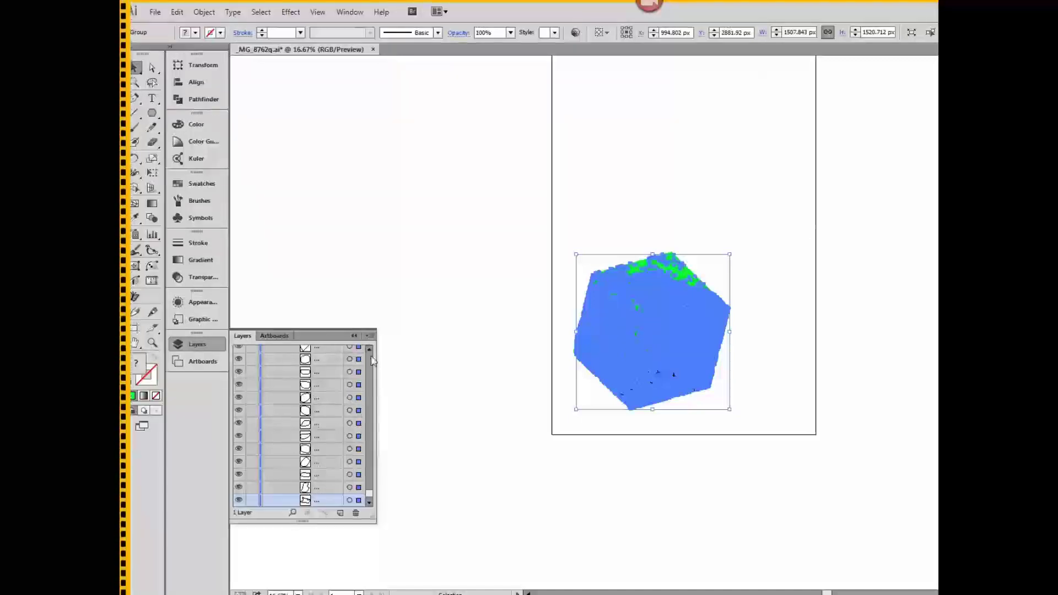
scroll(372, 358, "up", 5)
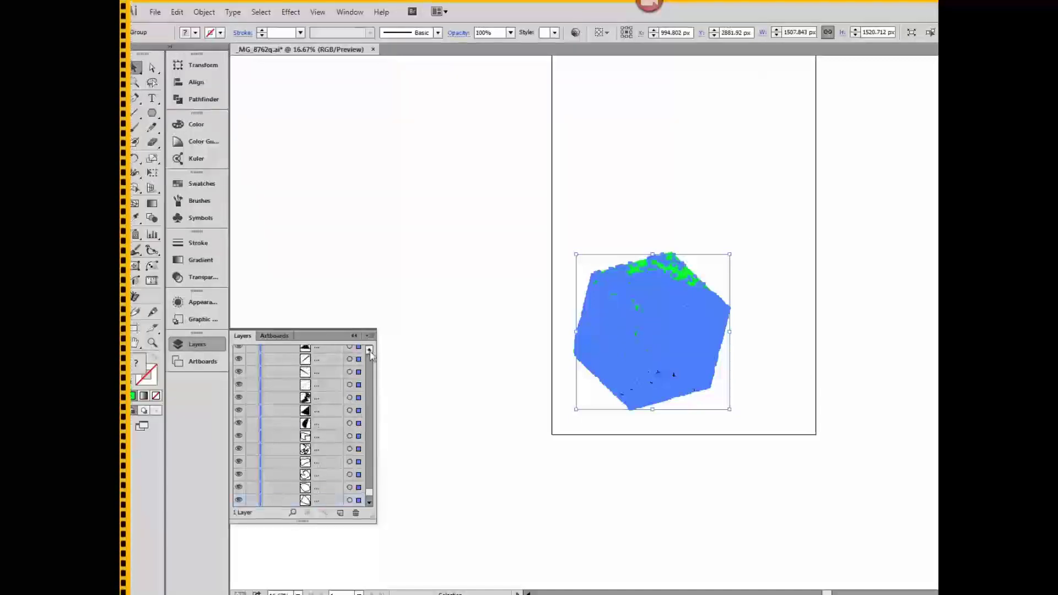
left_click(326, 441, "shift")
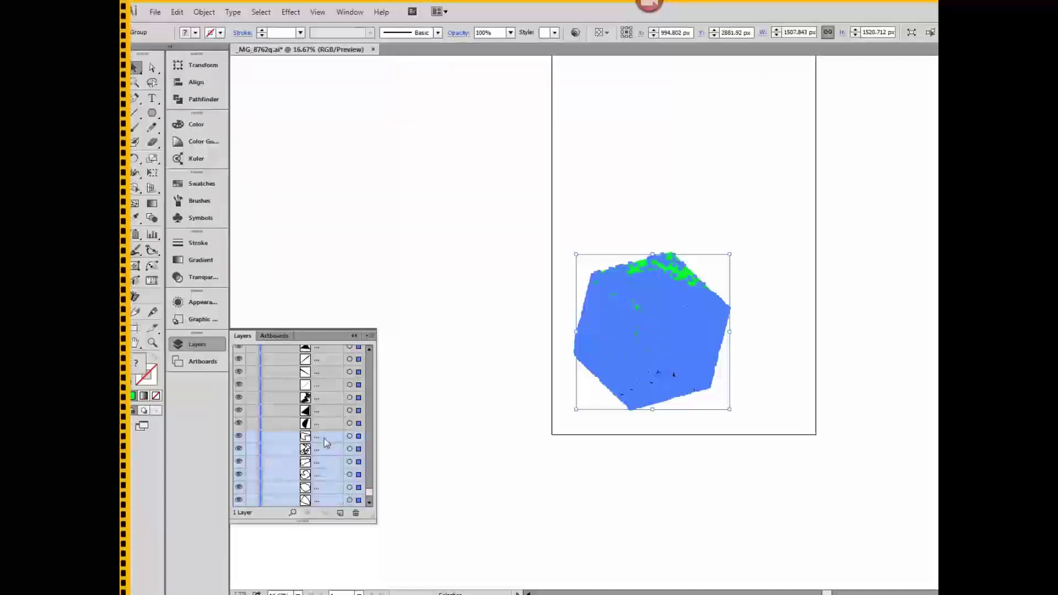
left_click_drag(330, 444, 384, 502)
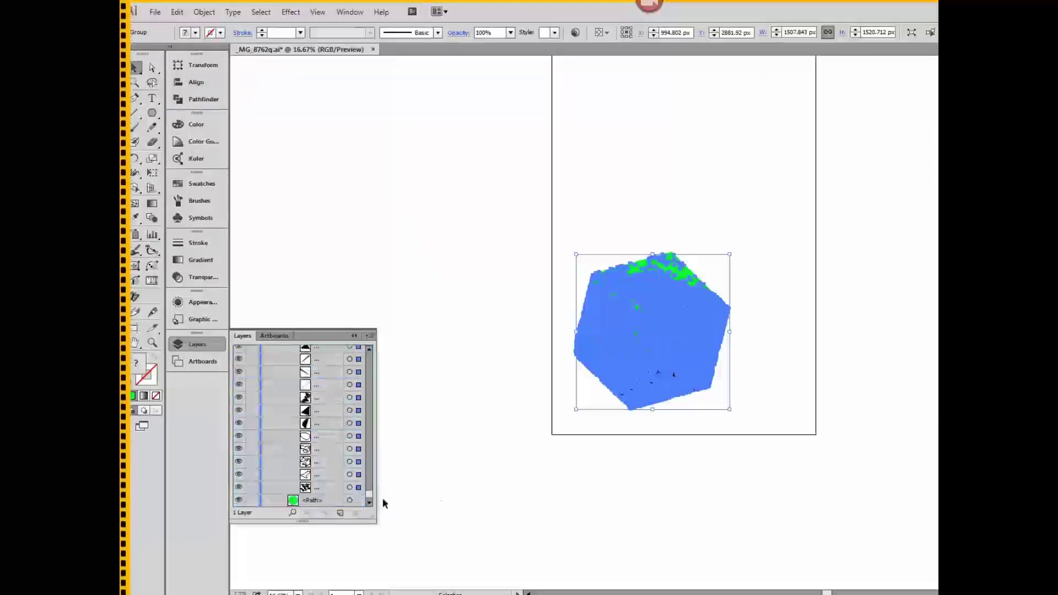
left_click(435, 493)
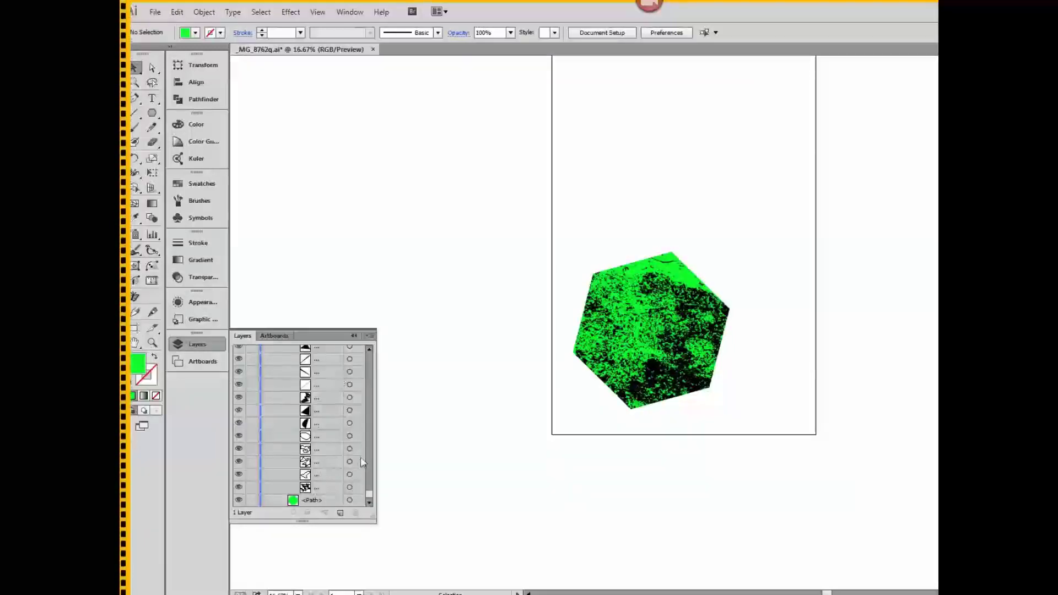
- Fill the traced texture <Group> with white ffffff and deselect to check the speckles
left_click_drag(369, 497, 370, 354)
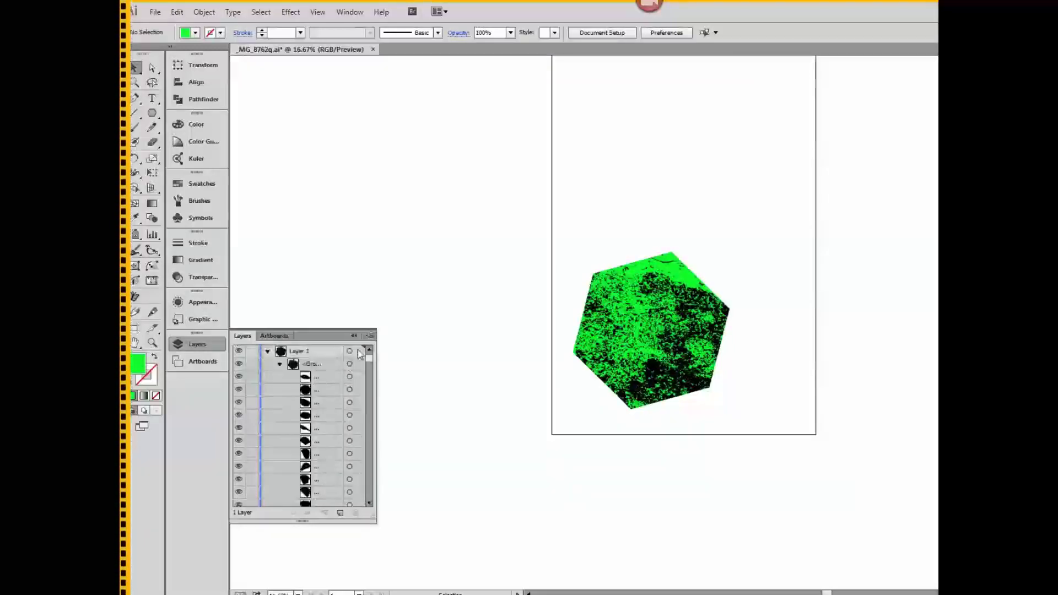
left_click(349, 363)
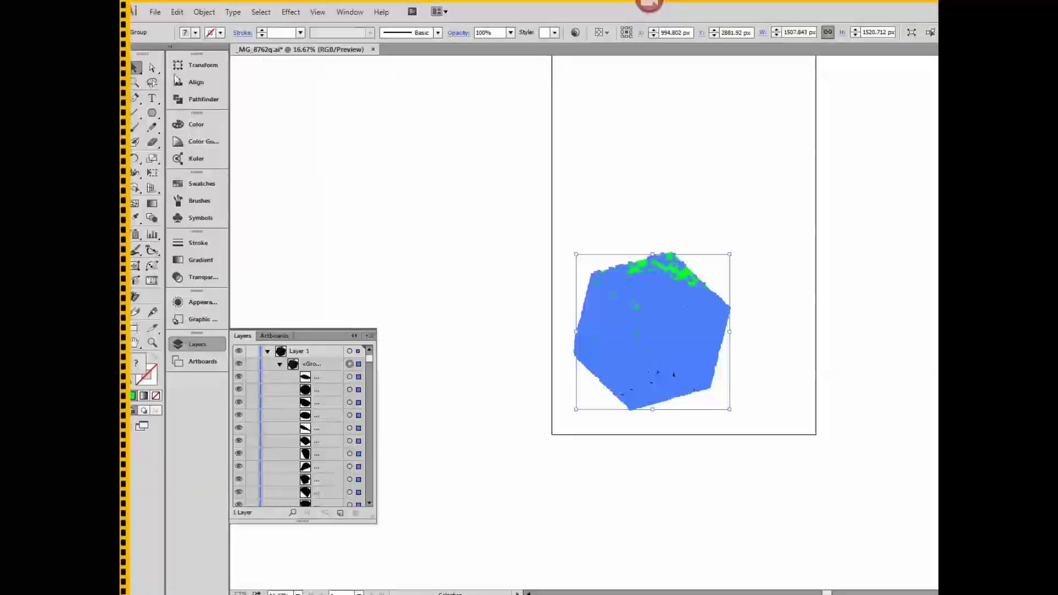
left_click(202, 127)
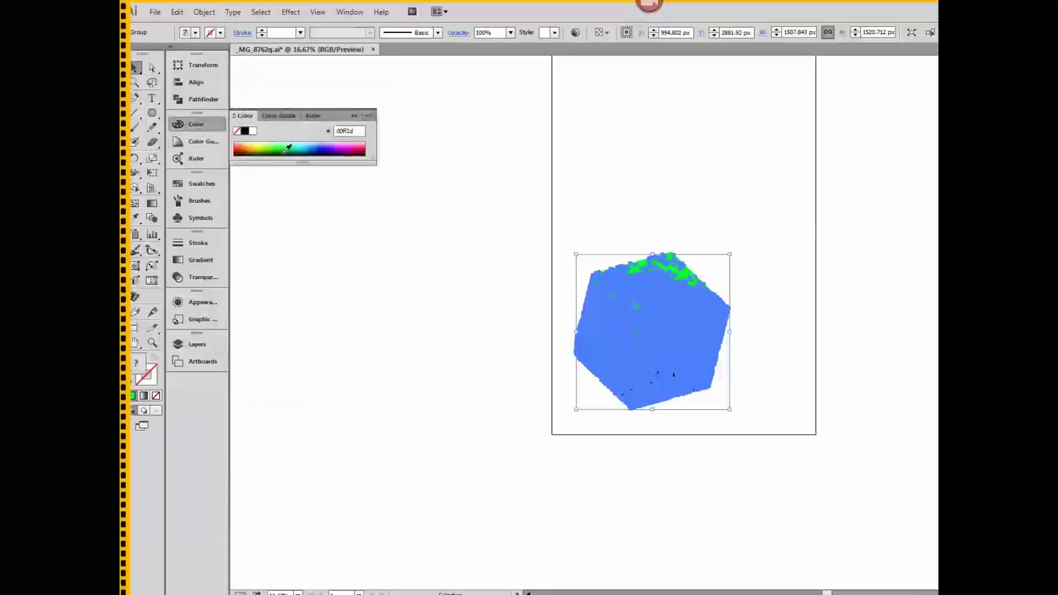
left_click(253, 131)
left_click(469, 176)
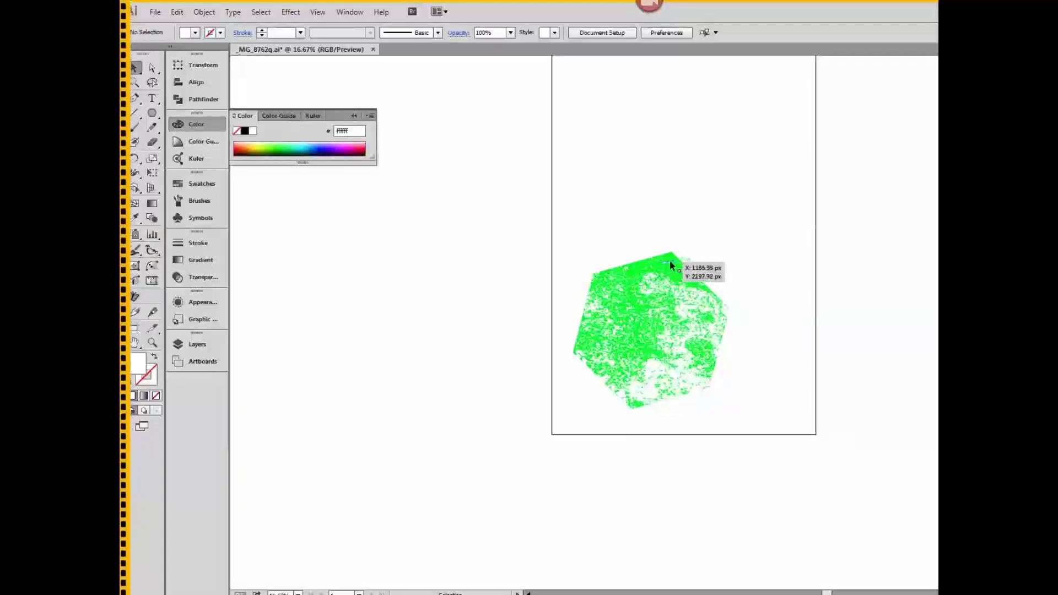
- Collapse the texture group and select both the green hexagon <Path> and the texture <Group>
left_click(192, 346)
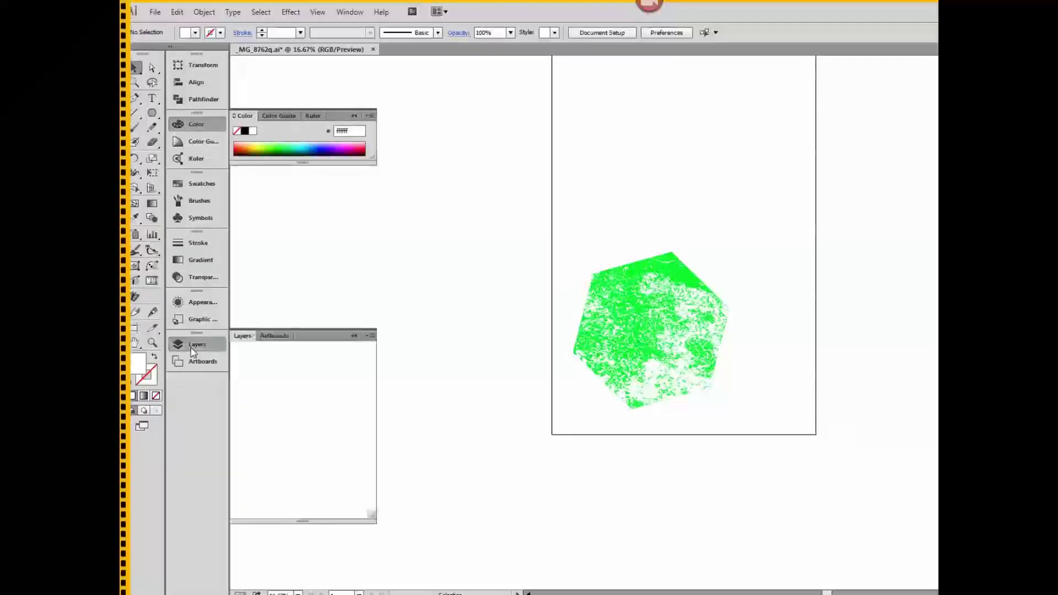
left_click(279, 365)
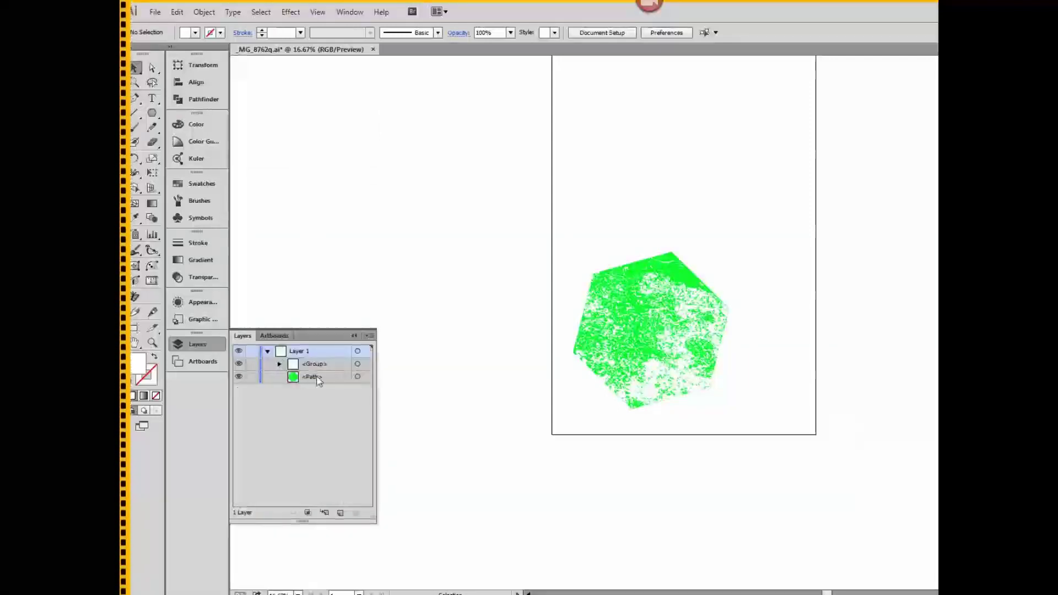
left_click(365, 377)
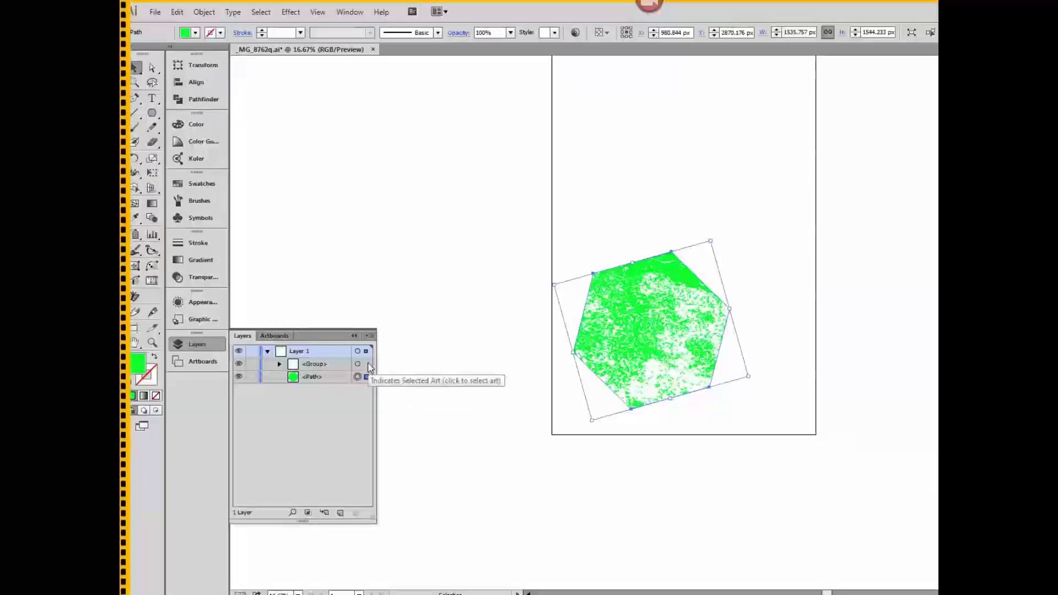
left_click(366, 364, "shift")
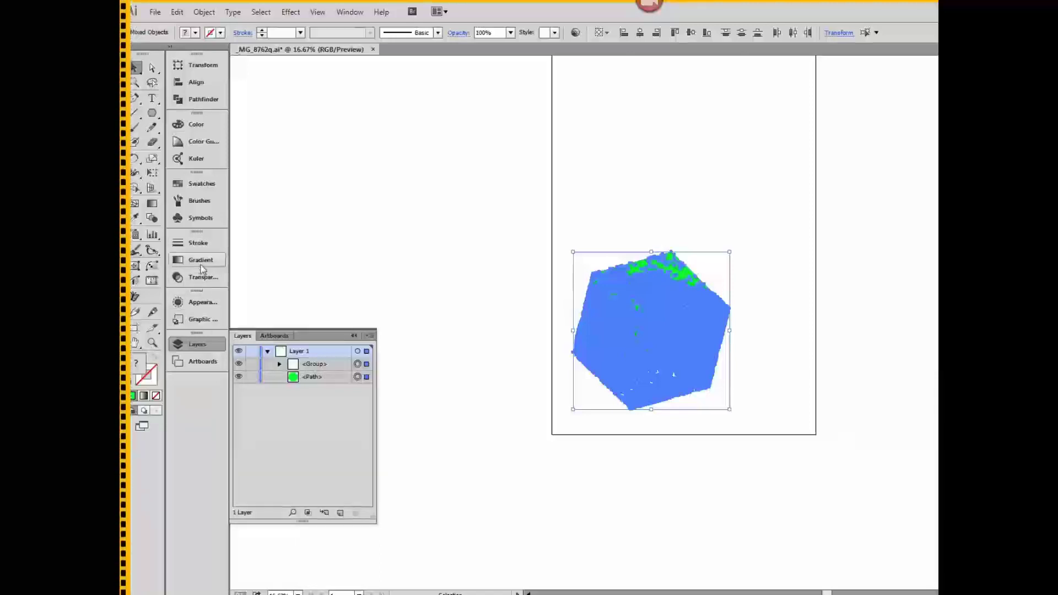
- Make an opacity mask from the texture through the Appearance panel's Opacity options
left_click(201, 307)
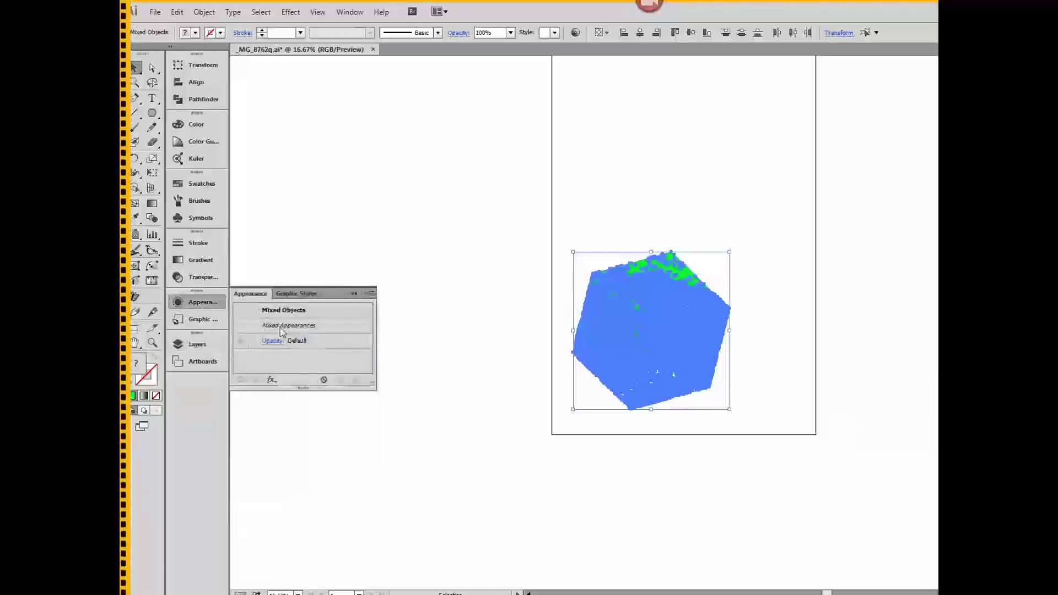
left_click(297, 312)
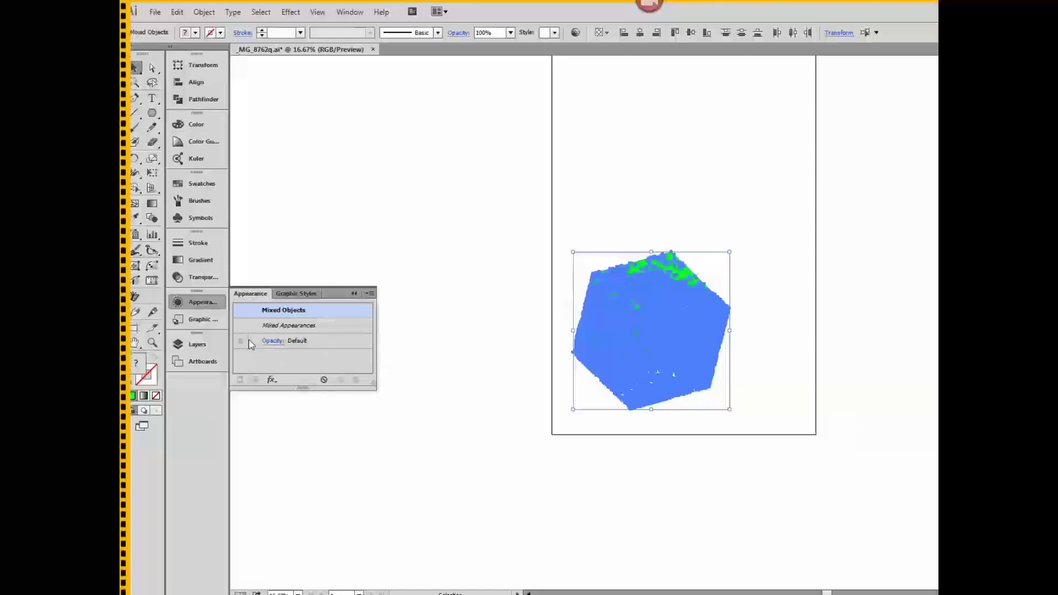
left_click(272, 341)
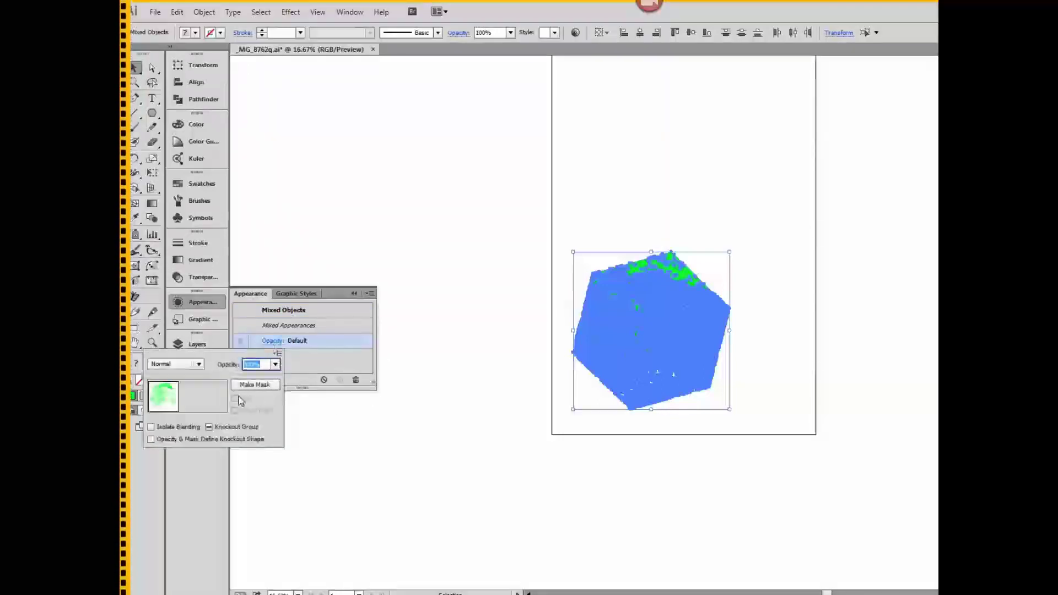
left_click(255, 386)
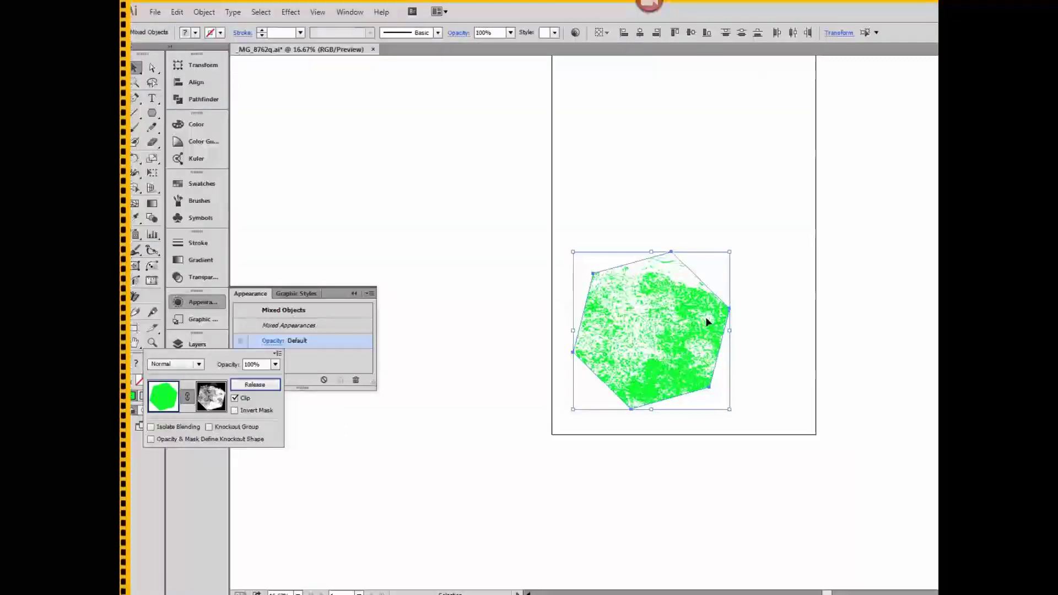
key("ctrl+z")
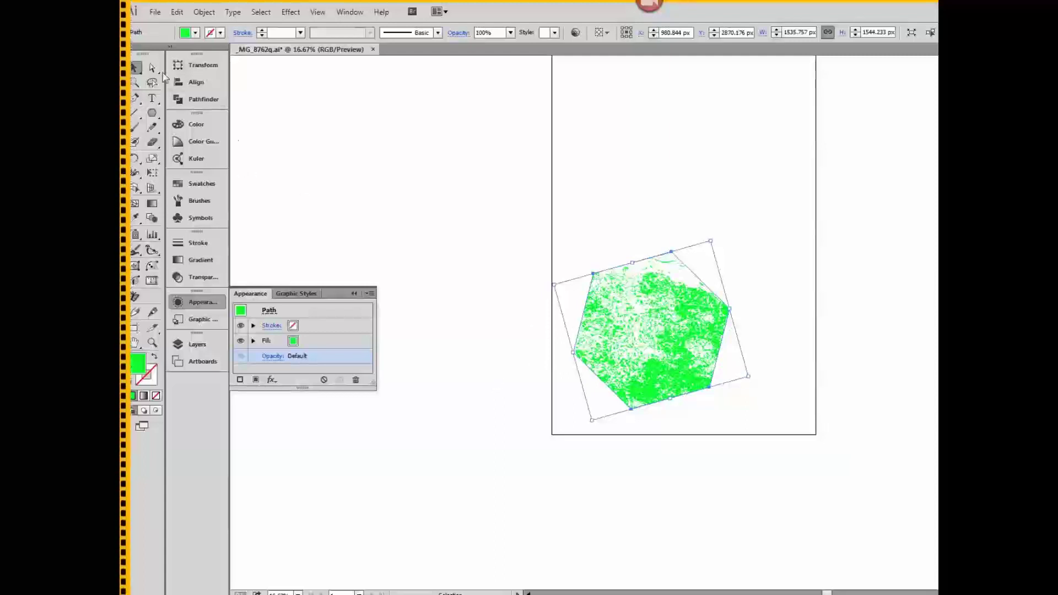
- Draw a rectangle above the hexagon and fill it dark blue 09007f
left_click(152, 113)
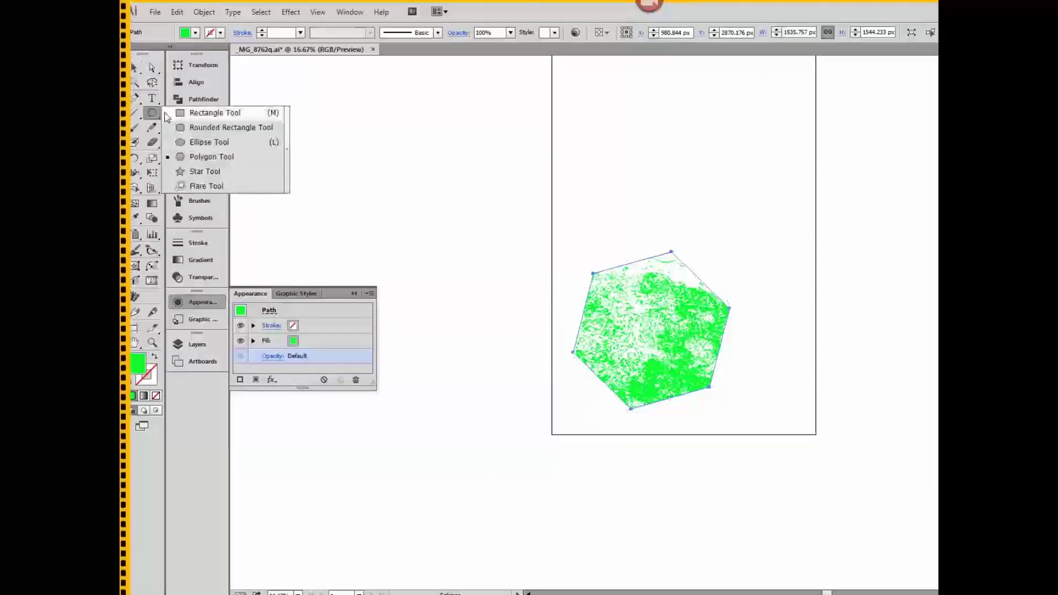
left_click(204, 118)
left_click_drag(602, 108, 776, 246)
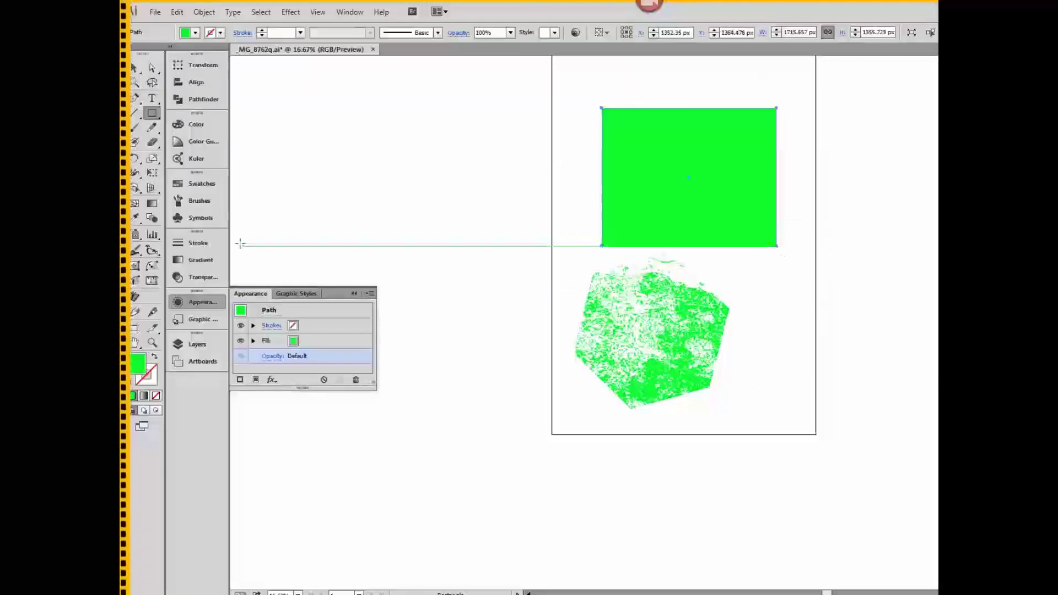
left_click(194, 124)
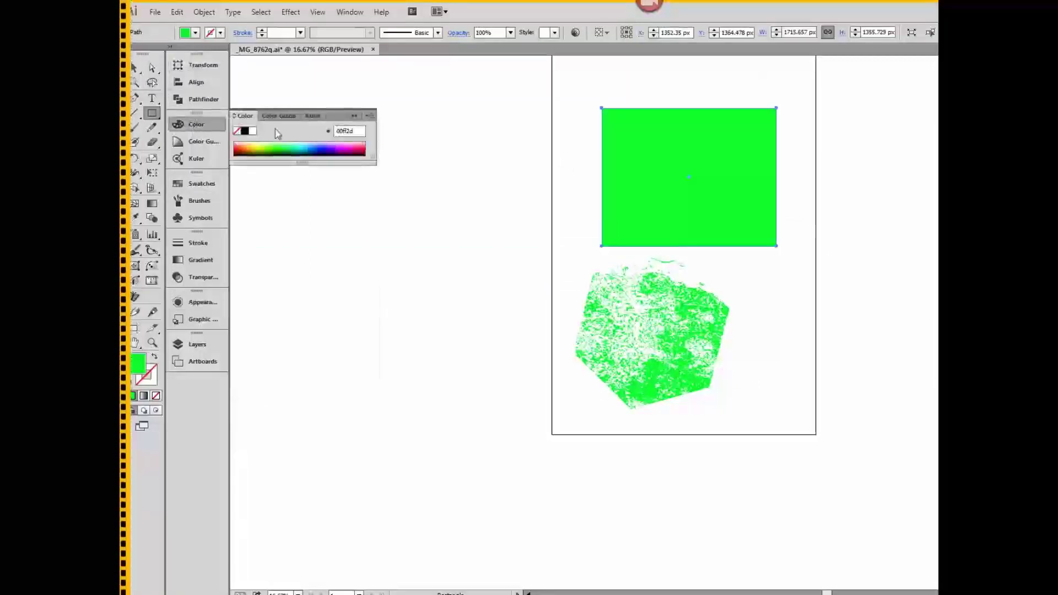
left_click(324, 151)
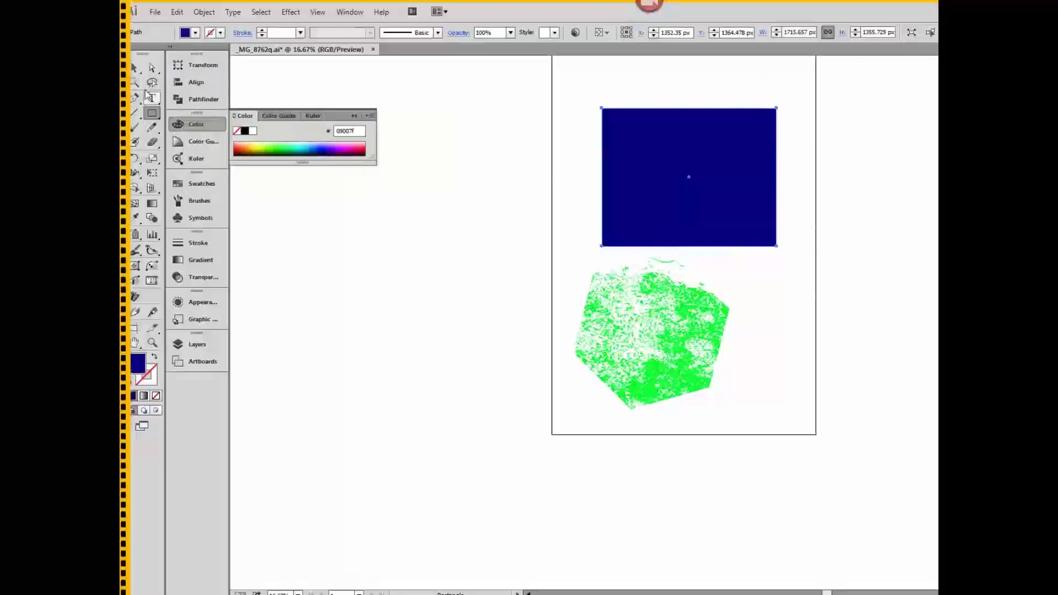
- Place the blue rectangle below the green hexagon in Layers and move the hexagon onto it
left_click(137, 69)
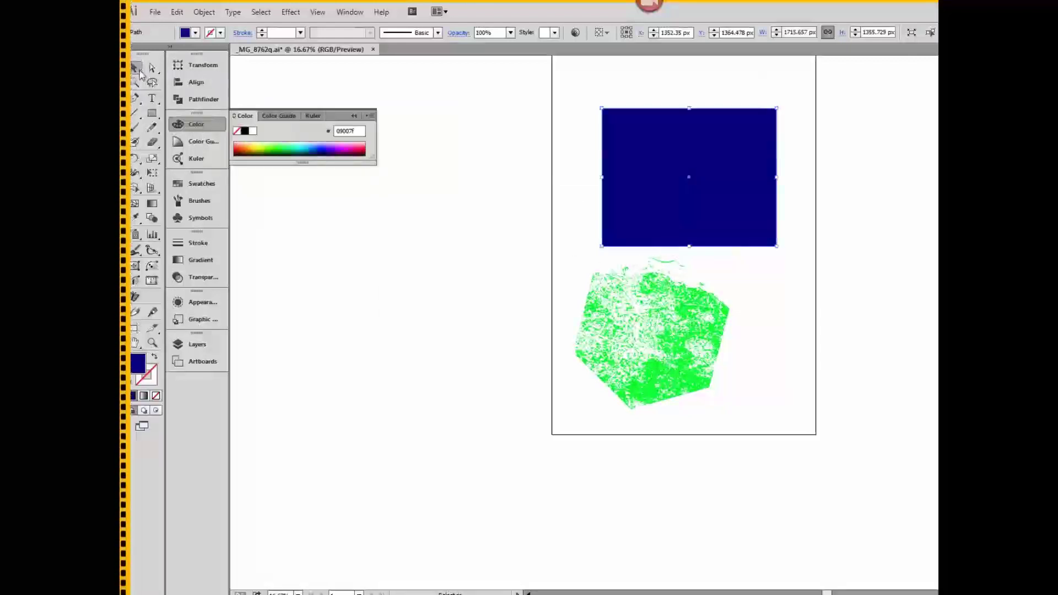
left_click(197, 344)
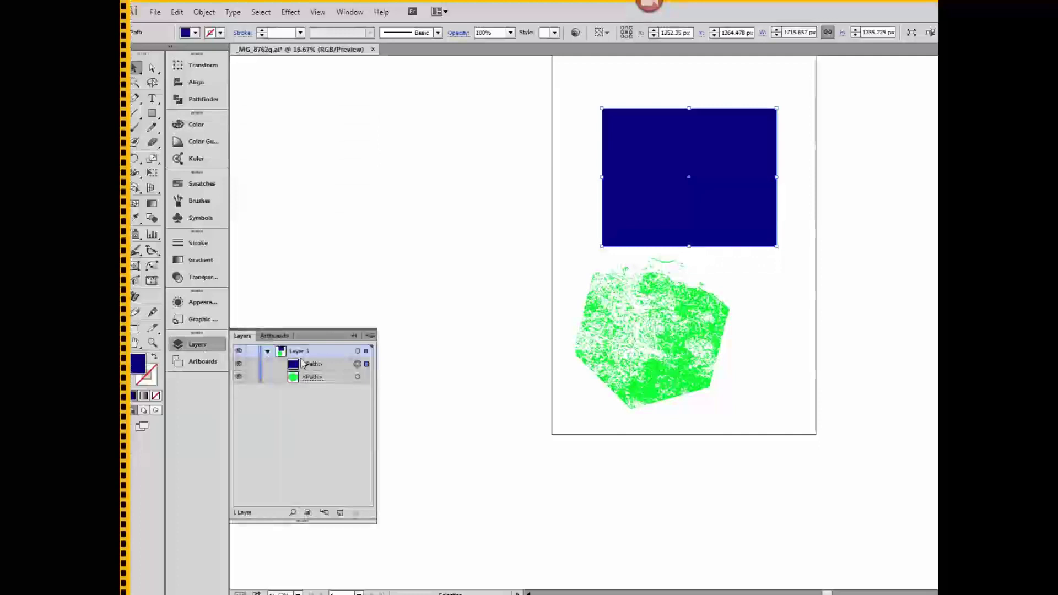
left_click_drag(304, 367, 302, 380)
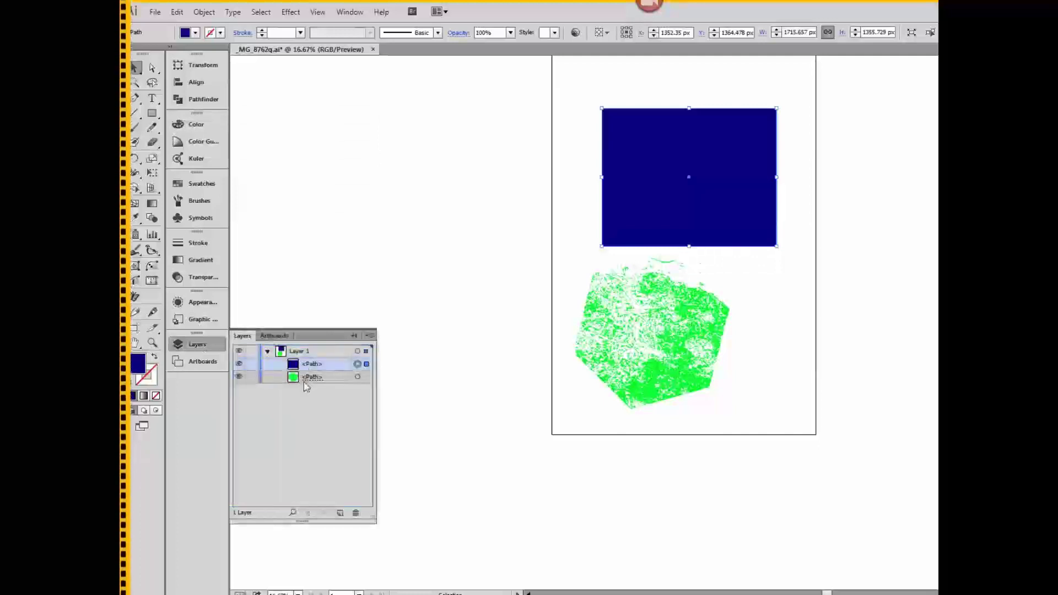
left_click(357, 364)
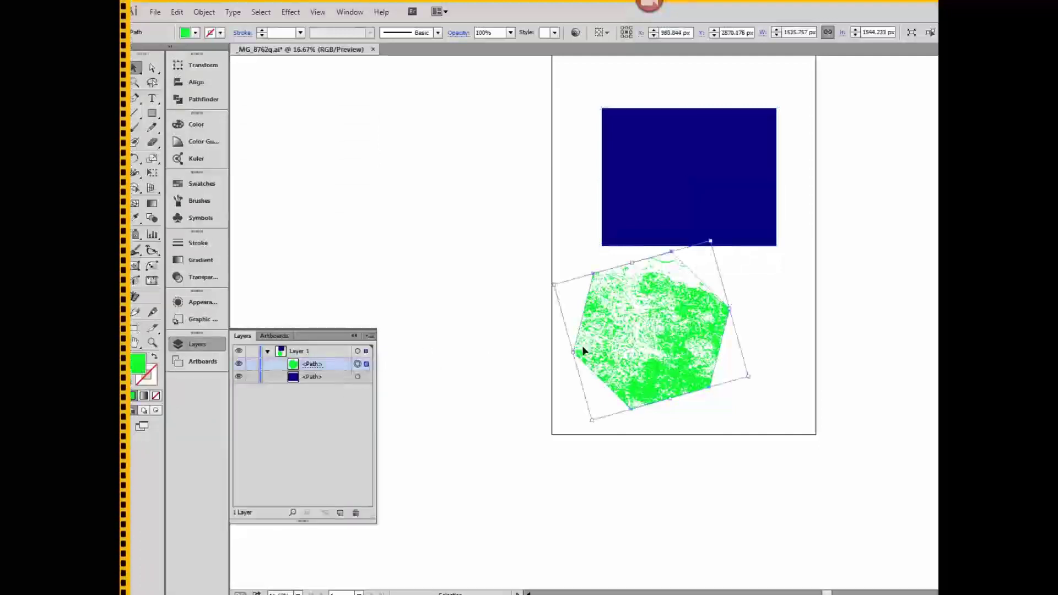
left_click_drag(654, 361, 683, 221)
left_click(807, 263)
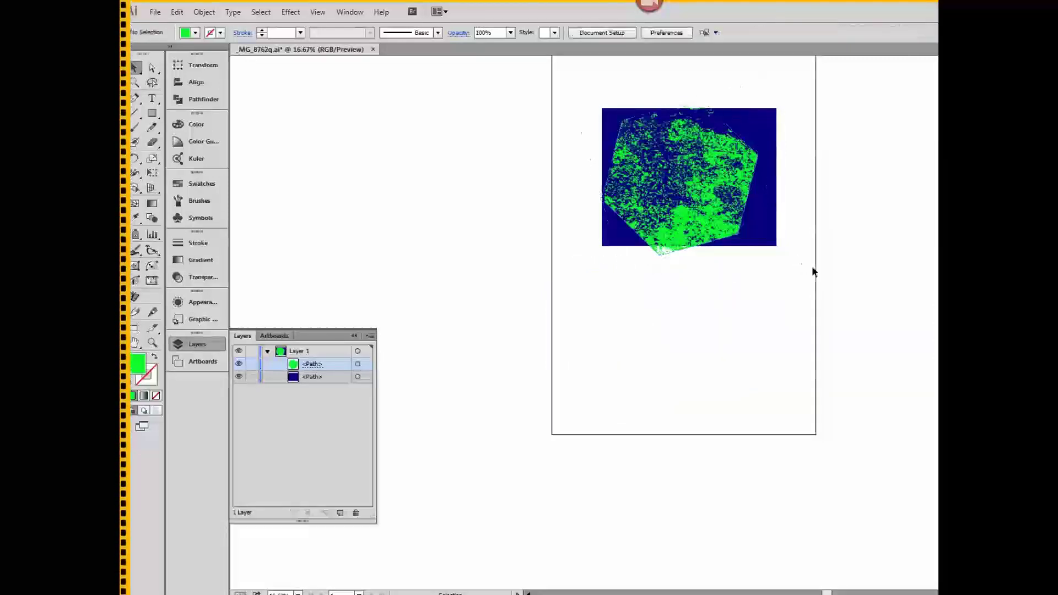